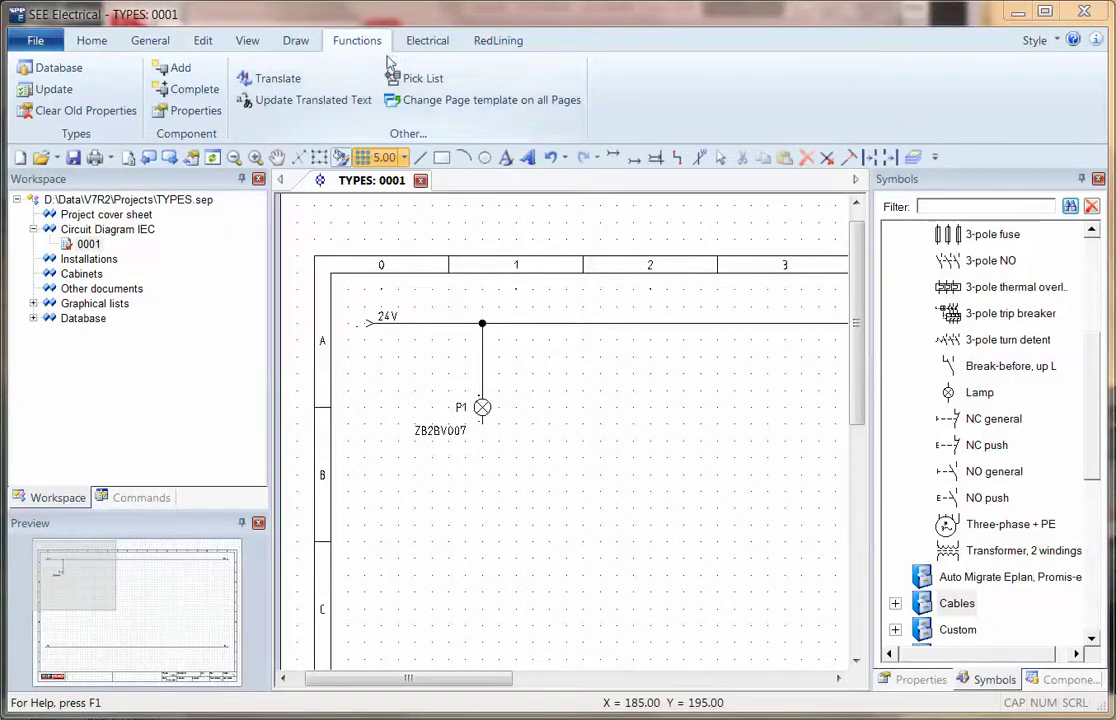
Open the type database and switch its tree to list types by manufacturer.
{"action": "left_click", "coordinate": [86, 68]}
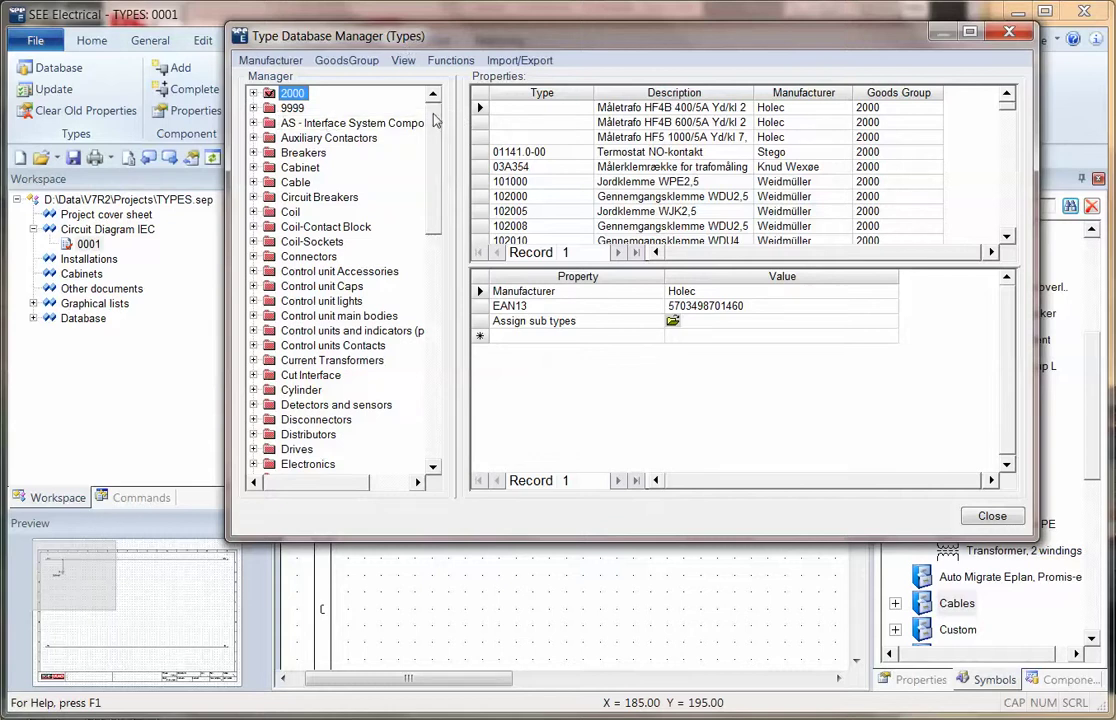
{"action": "left_click", "coordinate": [403, 61]}
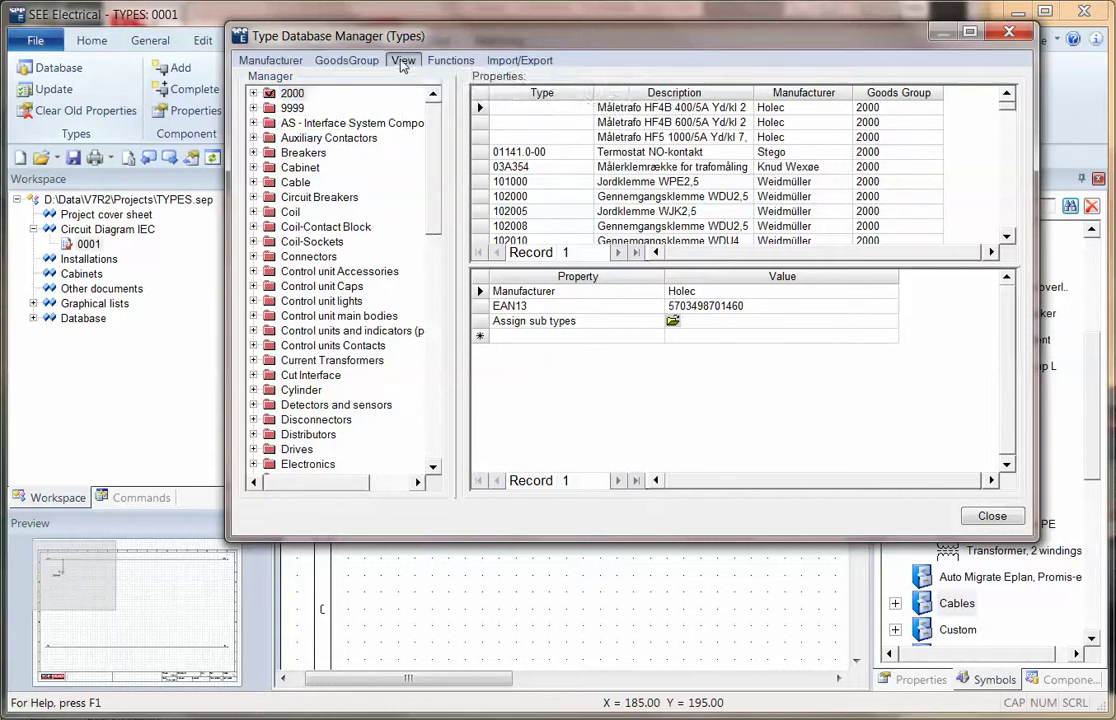
{"action": "left_click", "coordinate": [421, 83]}
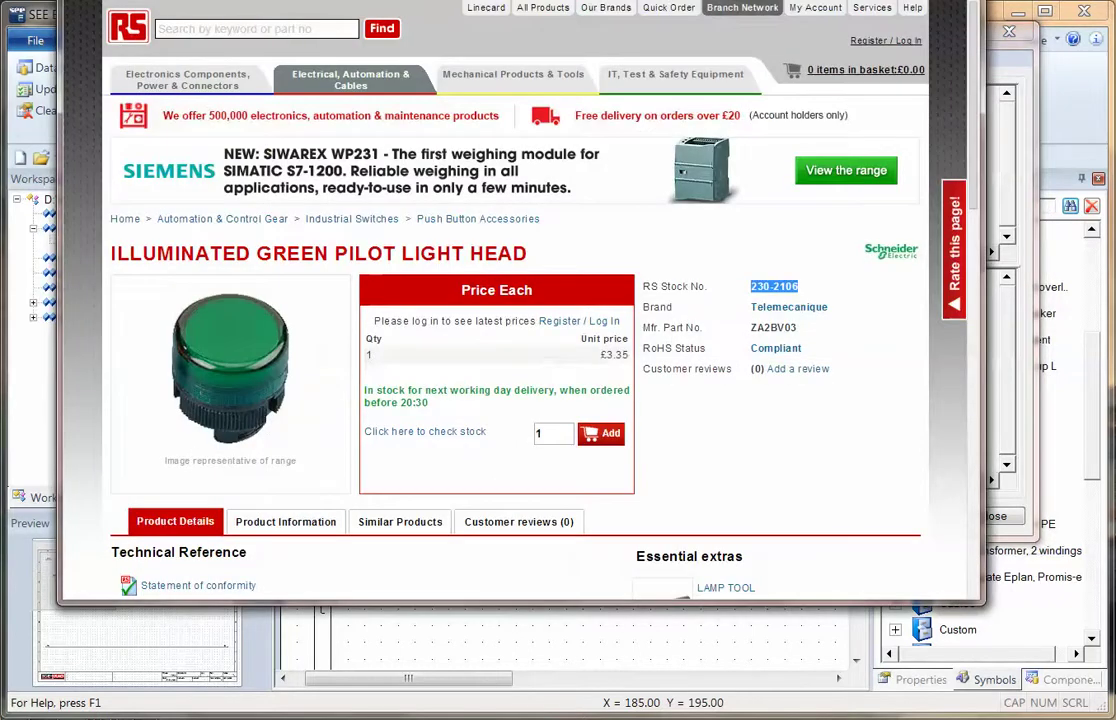
Copy manufacturer part number ZA2BV03 from the RS product web page and enter it as a new type in the Type Database Manager.
{"action": "left_click", "coordinate": [793, 328]}
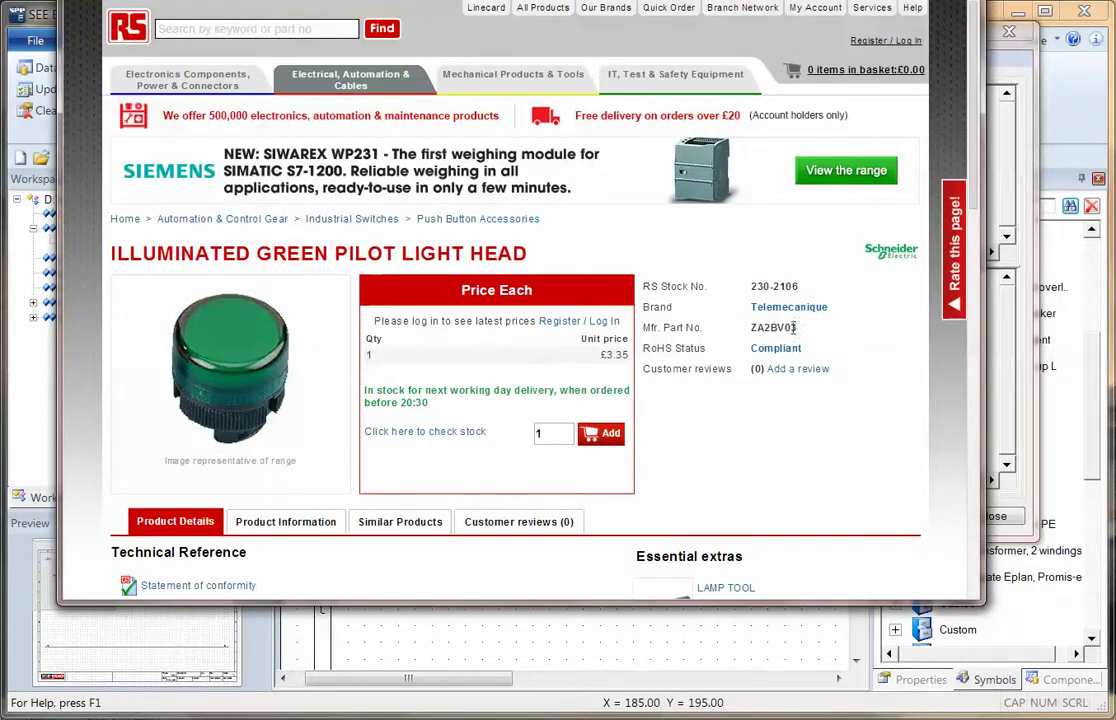
{"action": "left_click_drag", "start_coordinate": [795, 327], "coordinate": [751, 327]}
{"action": "key", "text": "ctrl+c"}
{"action": "left_click", "coordinate": [1012, 187]}
{"action": "left_click", "coordinate": [555, 123]}
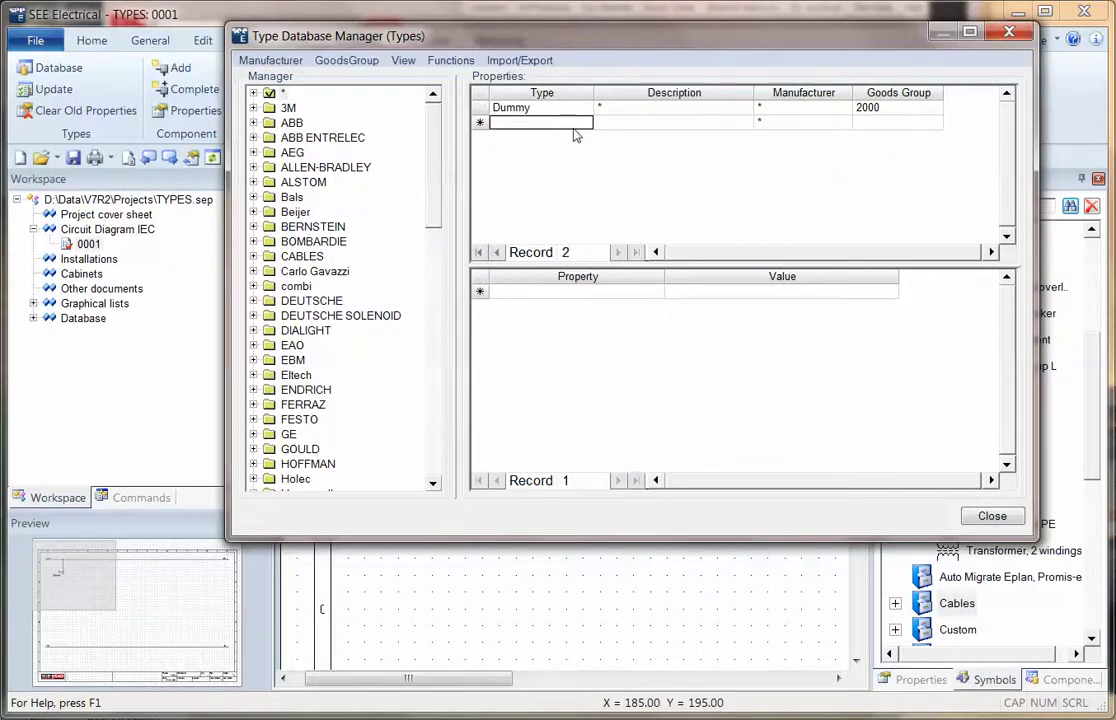
{"action": "key", "text": "ctrl+v"}
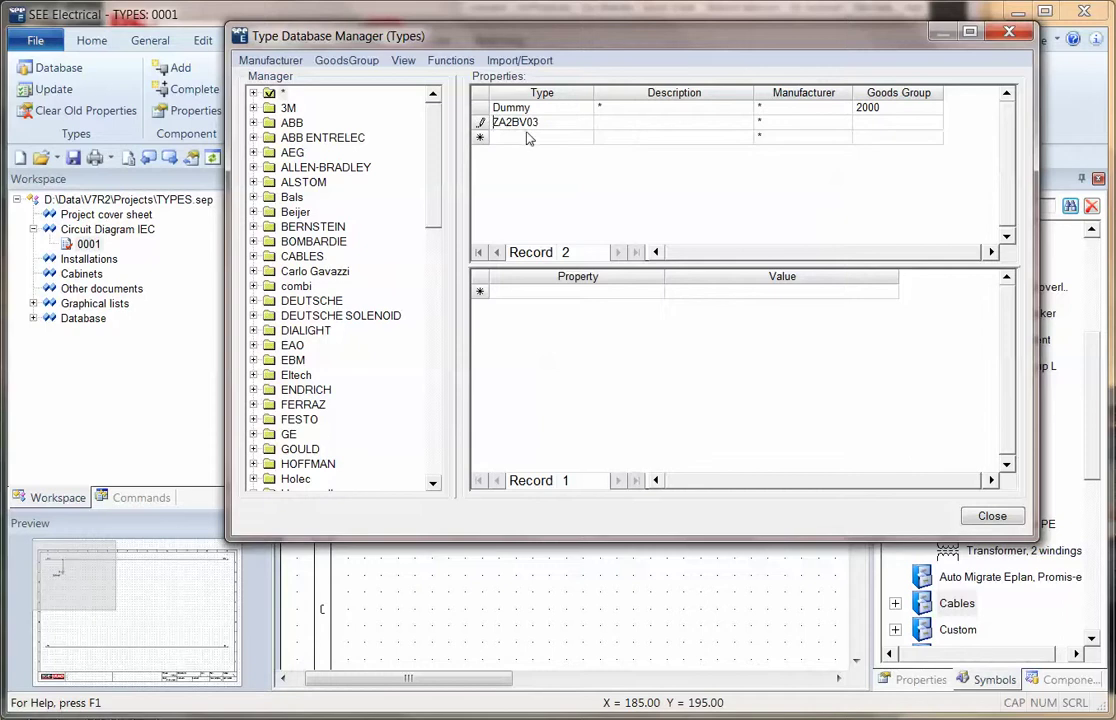
Copy the product title ILLUMINATED GREEN PILOT LIGHT HEAD from the RS web page into the description of type ZA2BV03.
{"action": "left_click", "coordinate": [625, 123]}
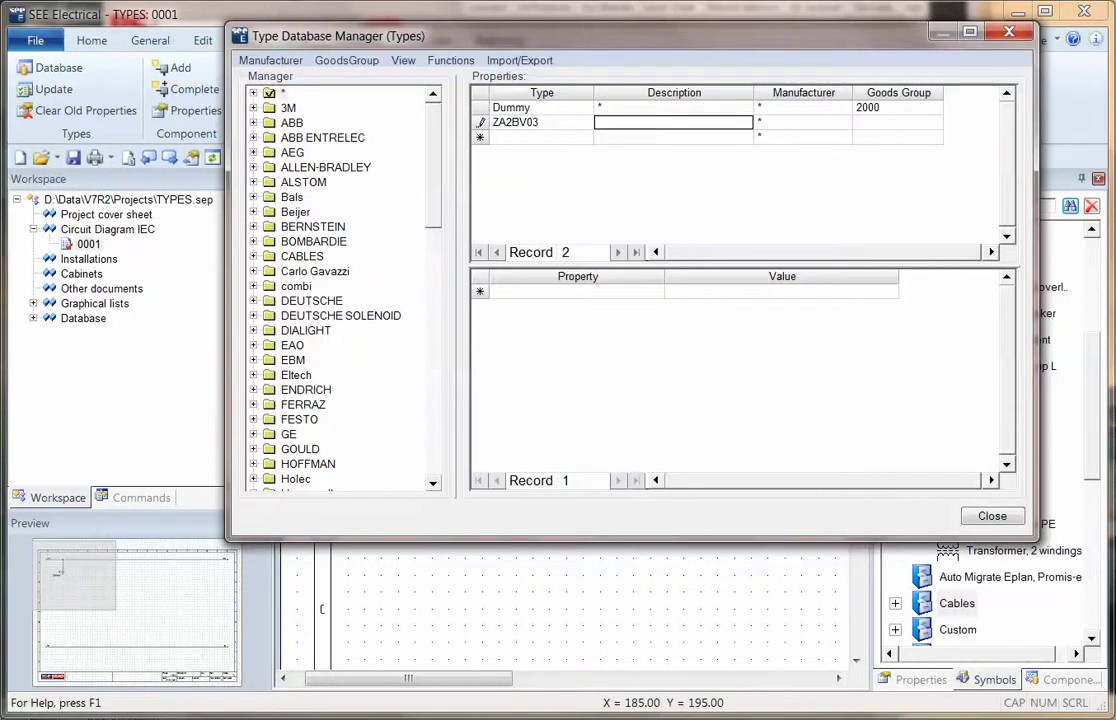
{"action": "key", "text": "alt+Tab"}
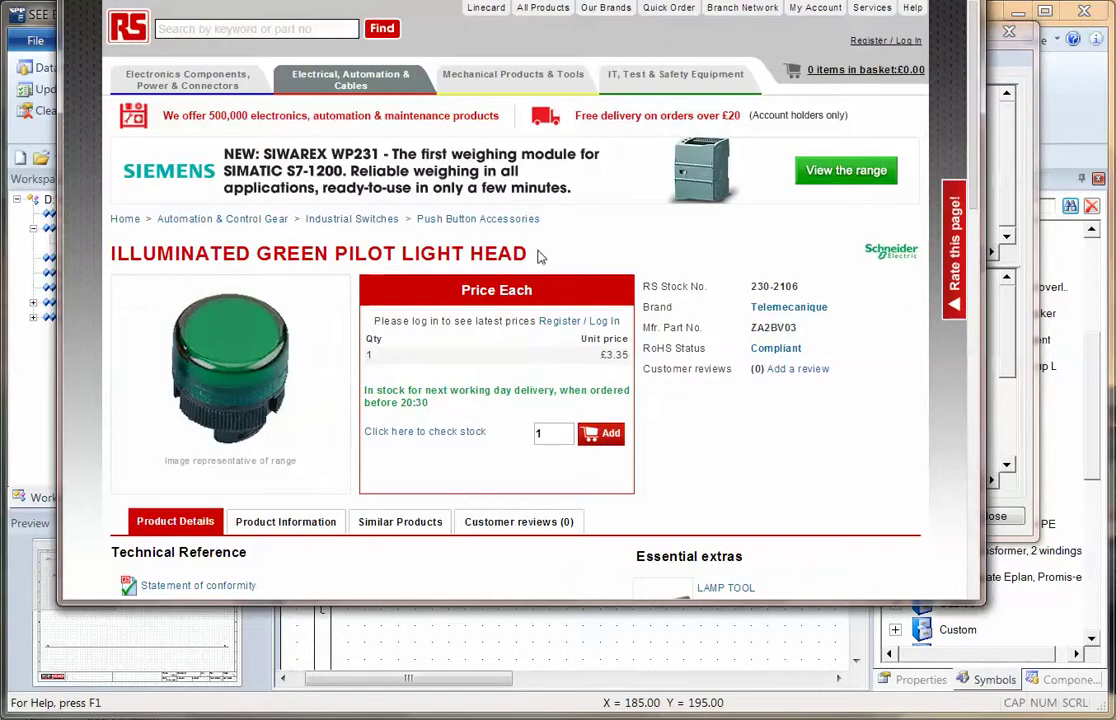
{"action": "left_click_drag", "start_coordinate": [540, 254], "coordinate": [112, 253]}
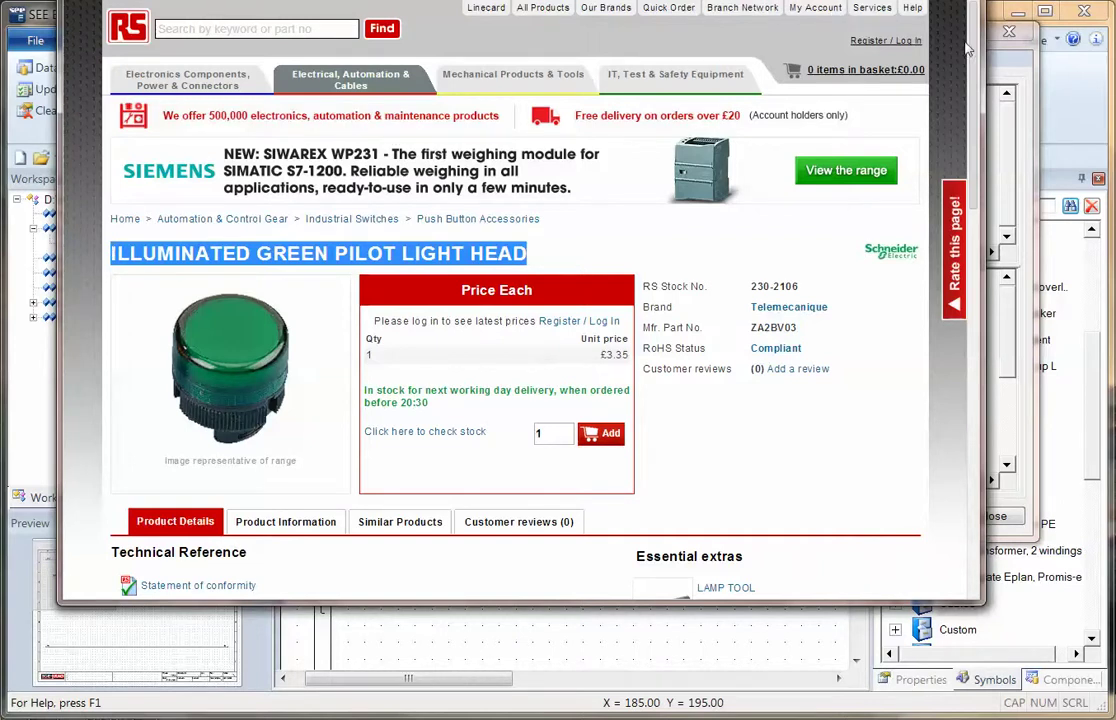
{"action": "key", "text": "alt+Tab"}
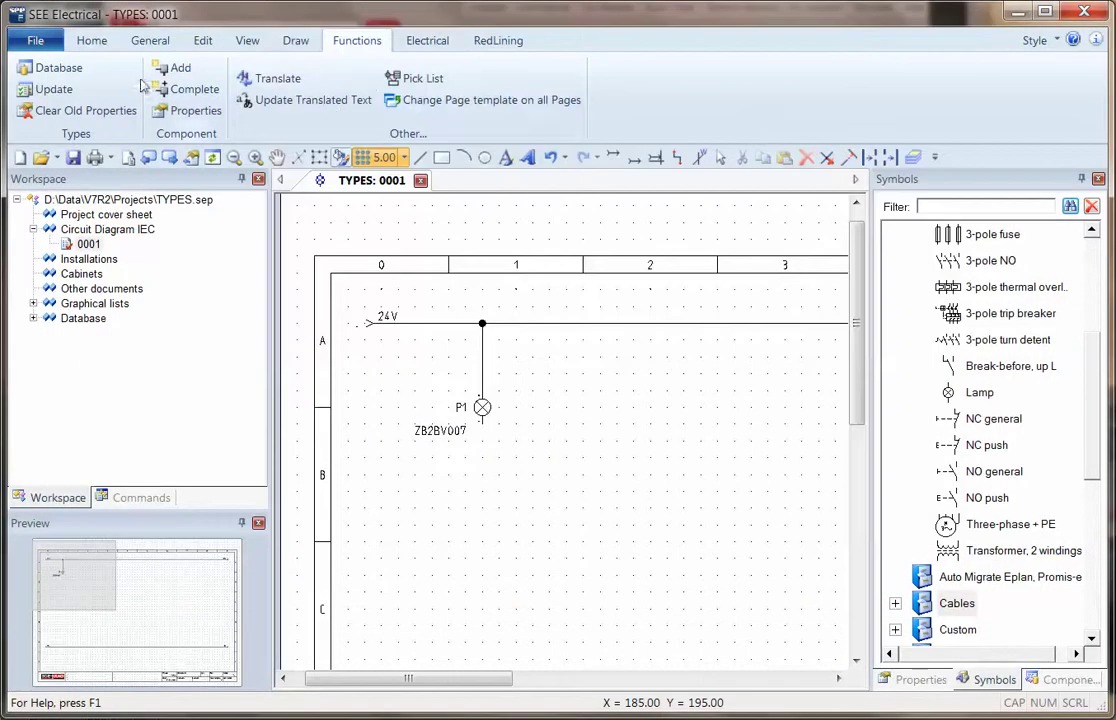
{"action": "left_click", "coordinate": [60, 68]}
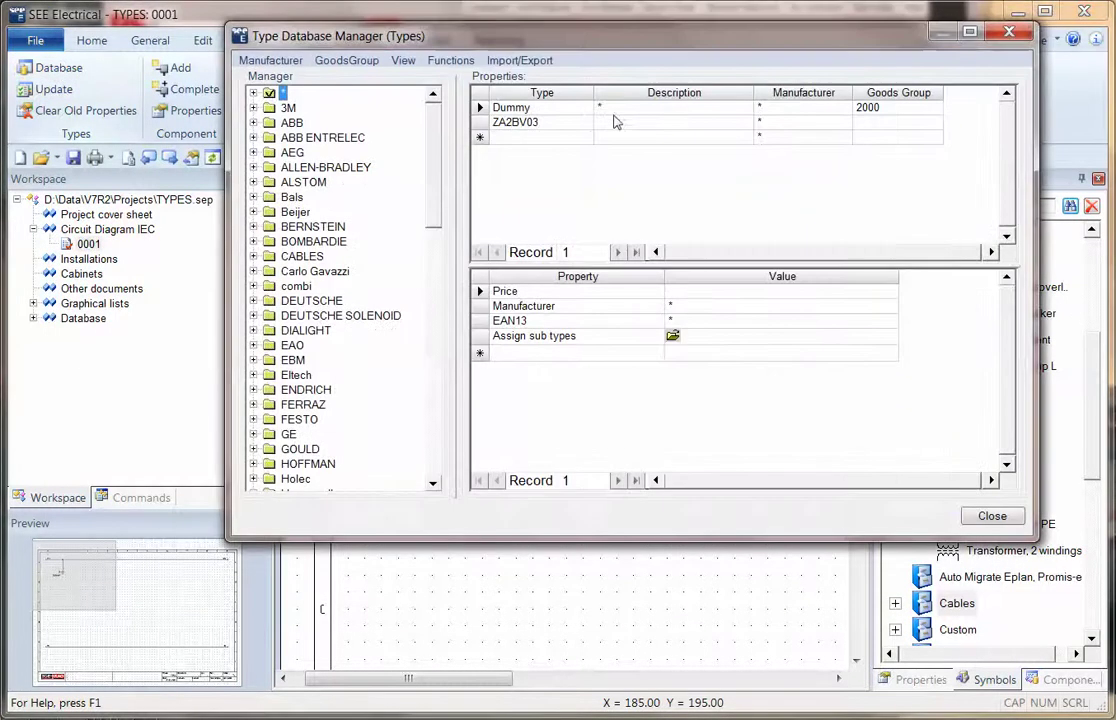
{"action": "left_click", "coordinate": [631, 125]}
{"action": "key", "text": "ctrl+v"}
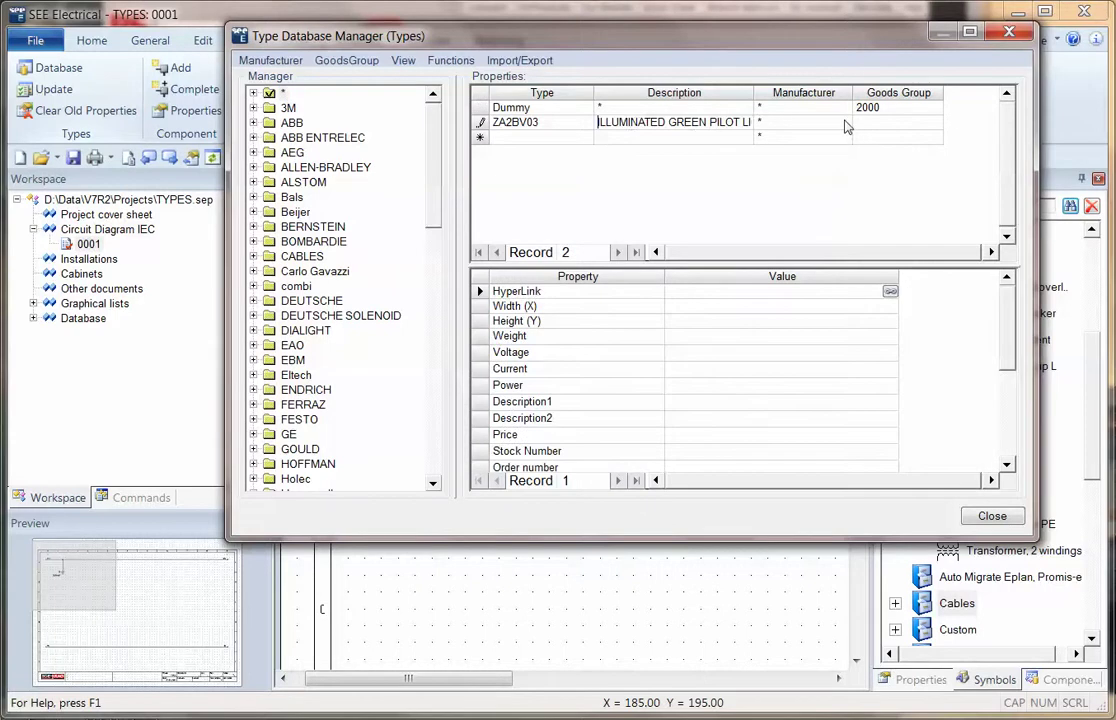
Assign the manufacturer Telemecanique and the goods group Lamps & Indicators to type ZA2BV03.
{"action": "left_click", "coordinate": [829, 124]}
{"action": "type", "text": "Te"}
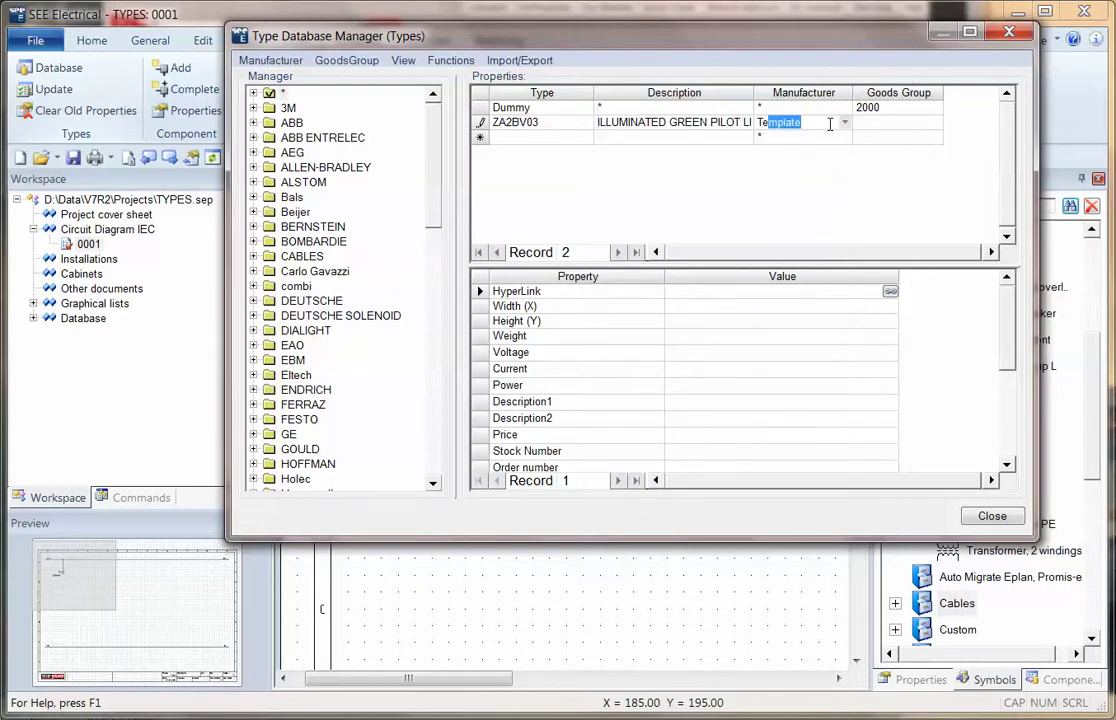
{"action": "type", "text": "l"}
{"action": "left_click", "coordinate": [867, 124]}
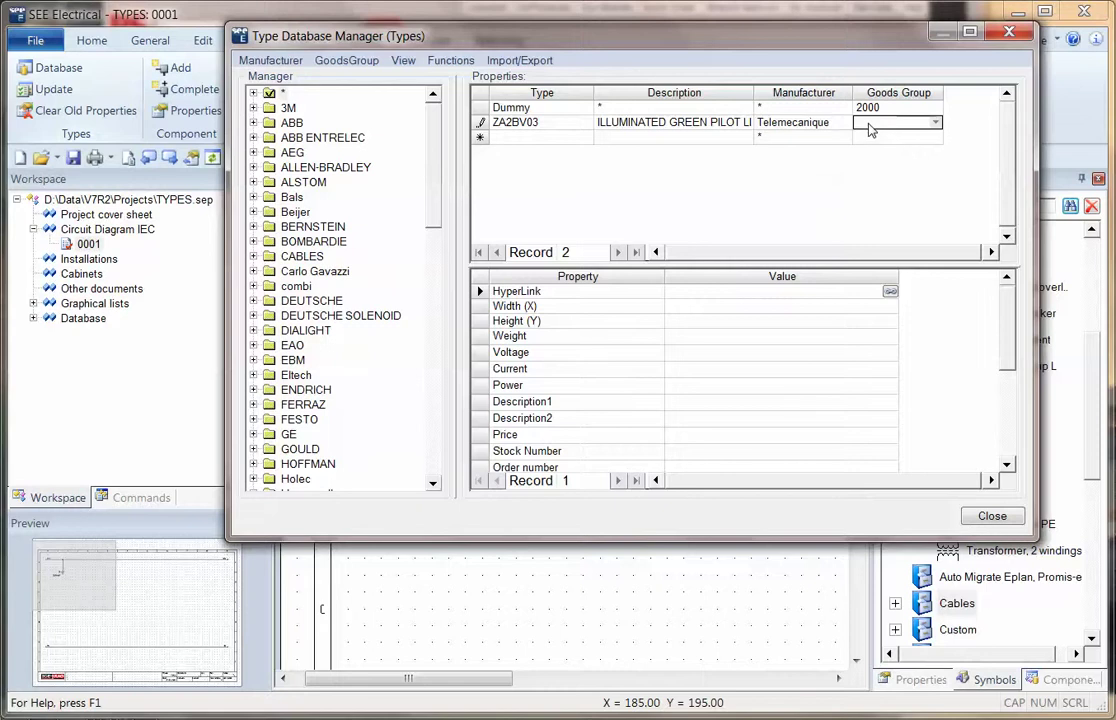
{"action": "type", "text": "L"}
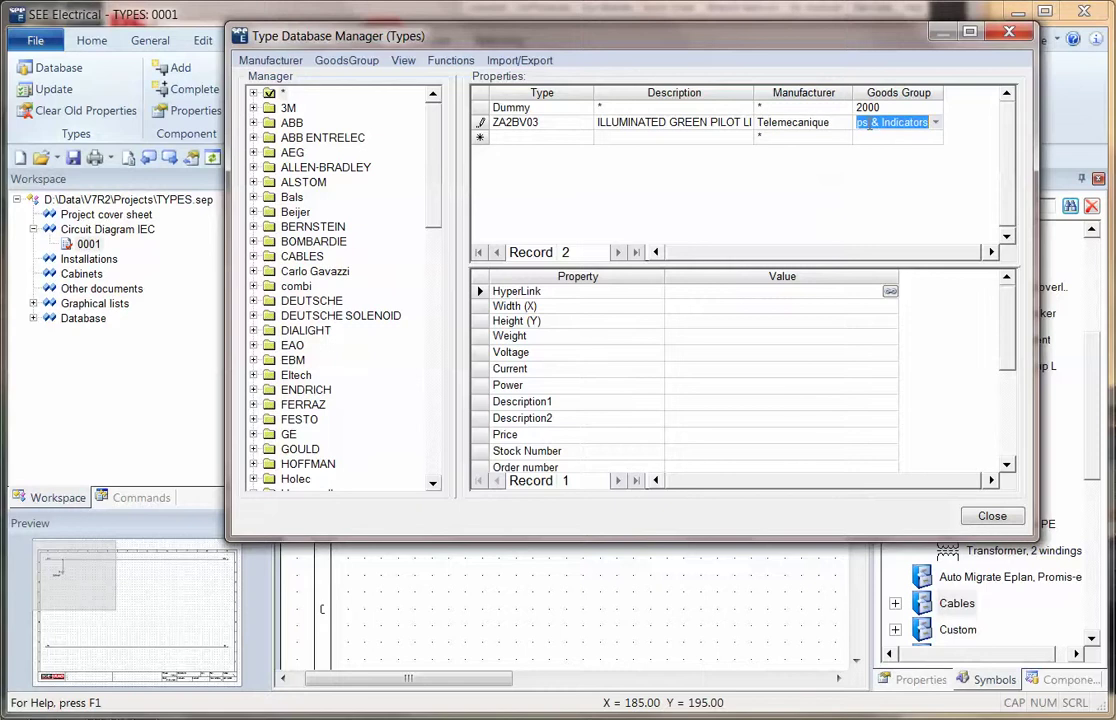
{"action": "left_click", "coordinate": [894, 122]}
{"action": "left_click", "coordinate": [792, 123]}
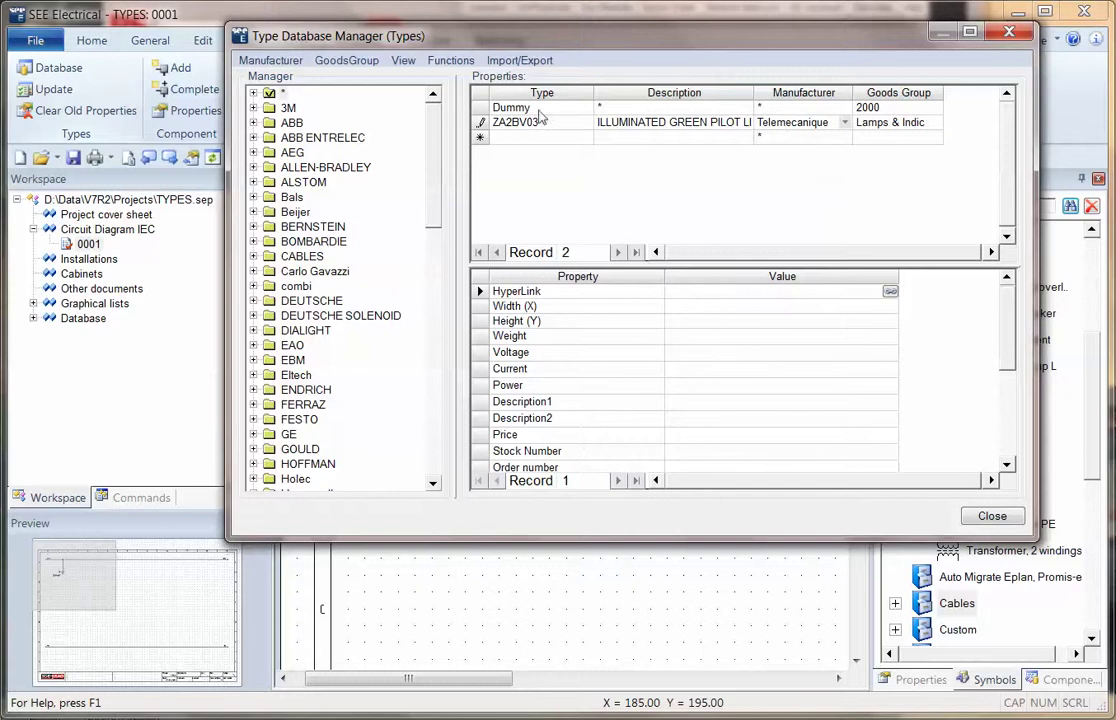
{"action": "left_click", "coordinate": [350, 62]}
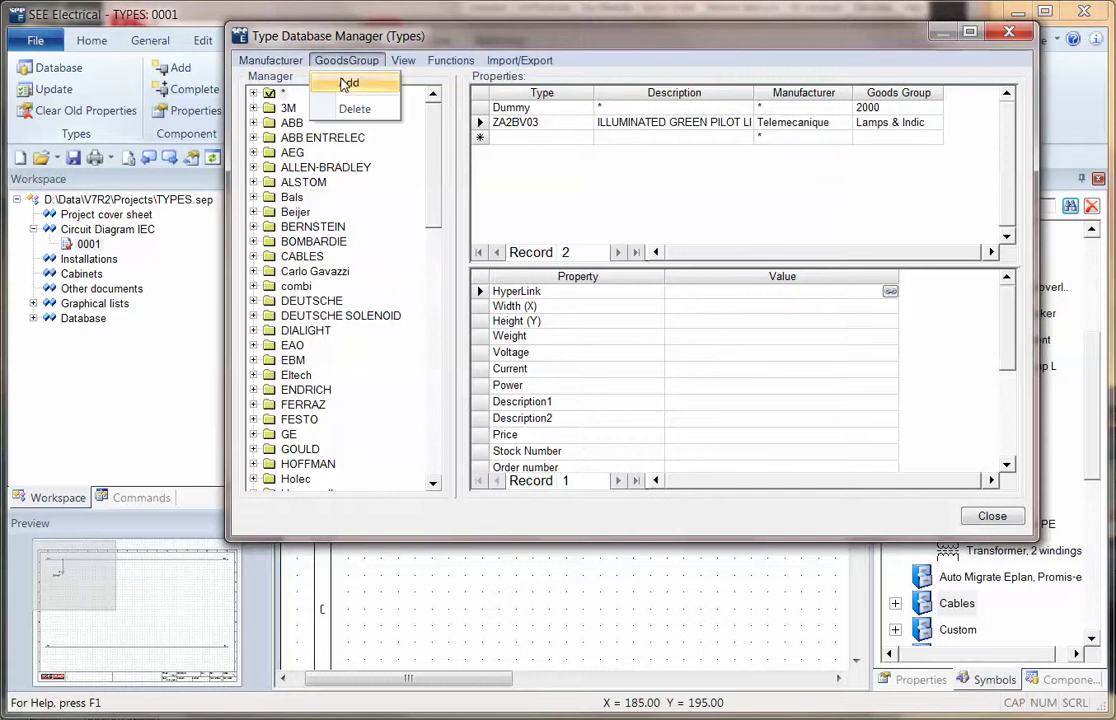
{"action": "mouse_move", "coordinate": [270, 66]}
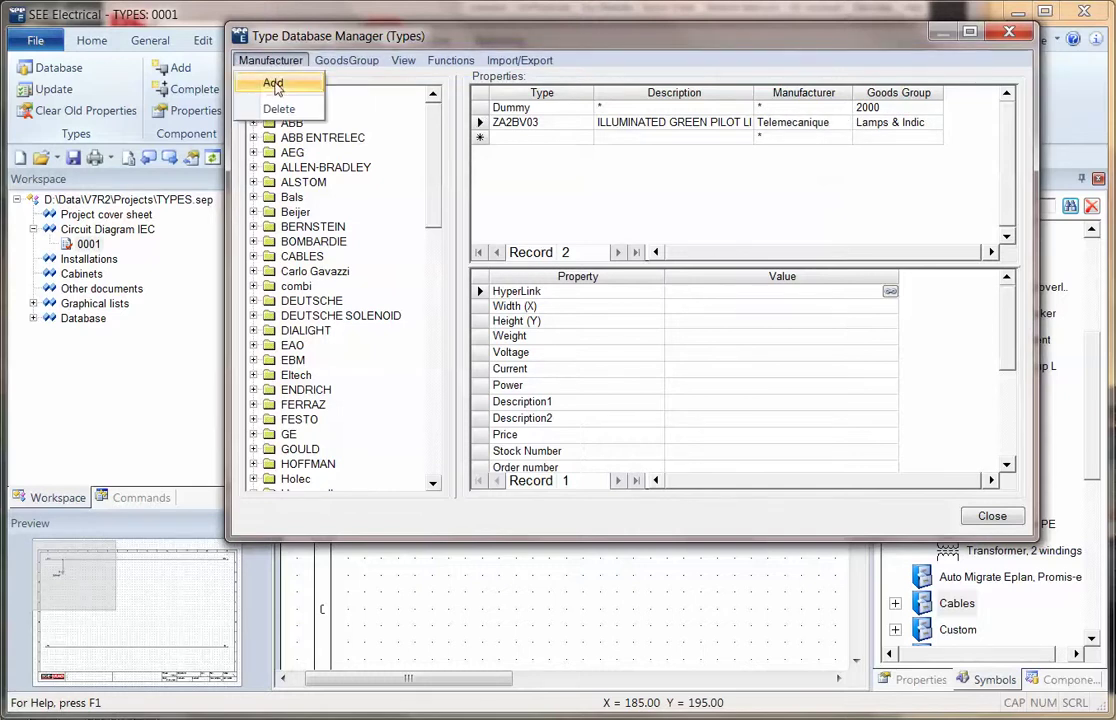
{"action": "left_click", "coordinate": [634, 122]}
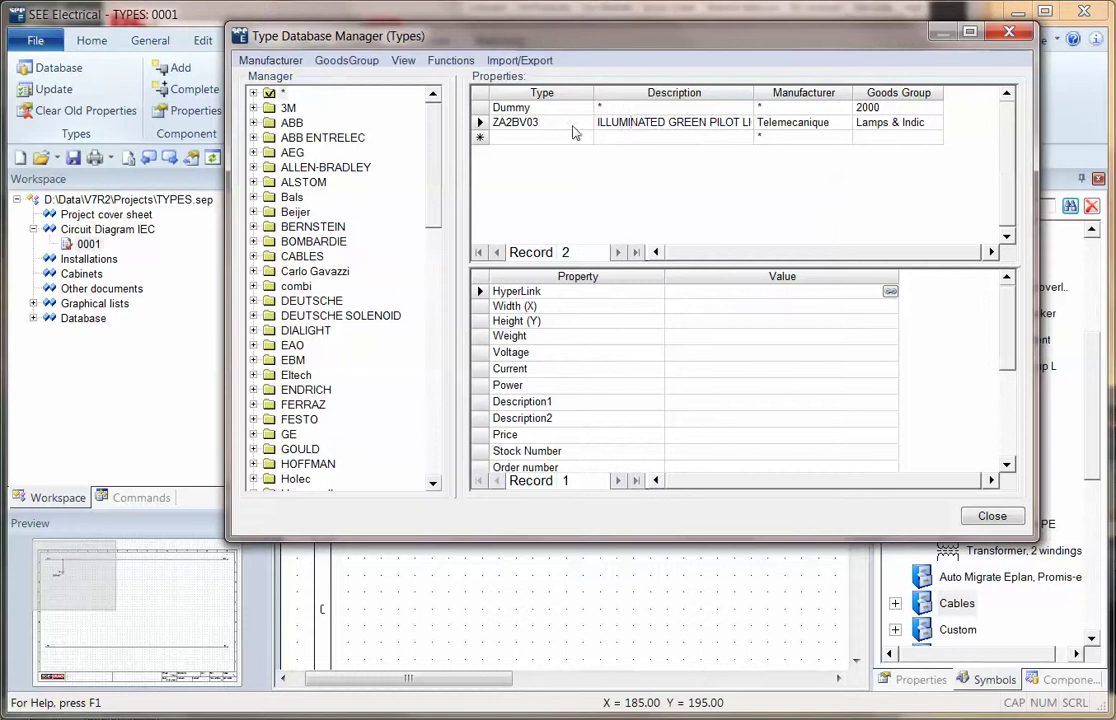
{"action": "left_click", "coordinate": [725, 370]}
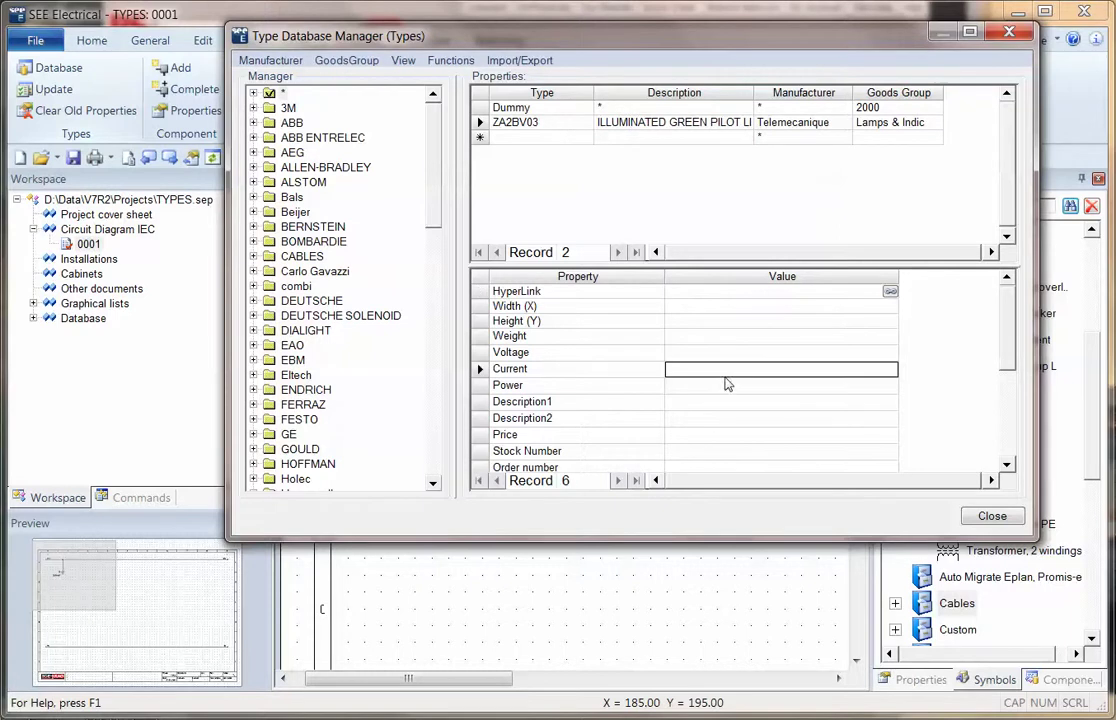
{"action": "mouse_move", "coordinate": [1006, 345]}
{"action": "left_mouse_down"}
{"action": "mouse_move", "coordinate": [1011, 436]}
{"action": "mouse_move", "coordinate": [1020, 330]}
{"action": "left_mouse_up"}
Examine in the type database settings which properties are shown and which are added by default, and close the settings.
{"action": "left_click", "coordinate": [451, 60]}
{"action": "left_click", "coordinate": [465, 158]}
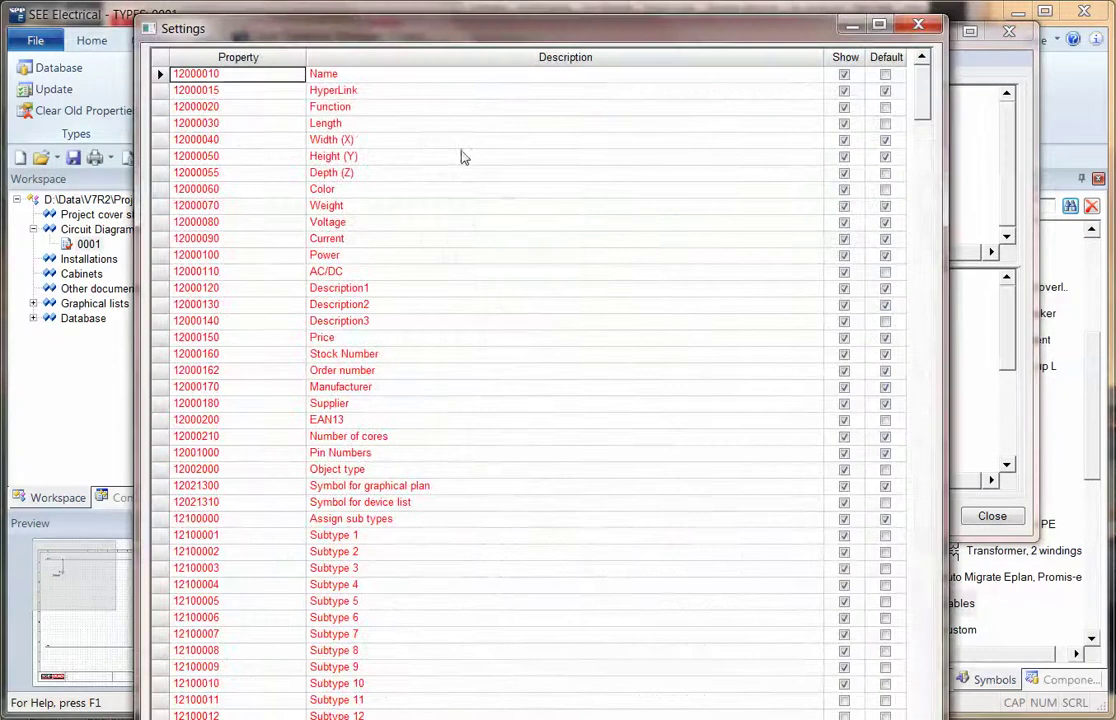
{"action": "left_click", "coordinate": [884, 91]}
{"action": "scroll", "coordinate": [924, 140], "scroll_direction": "down", "scroll_amount": 5}
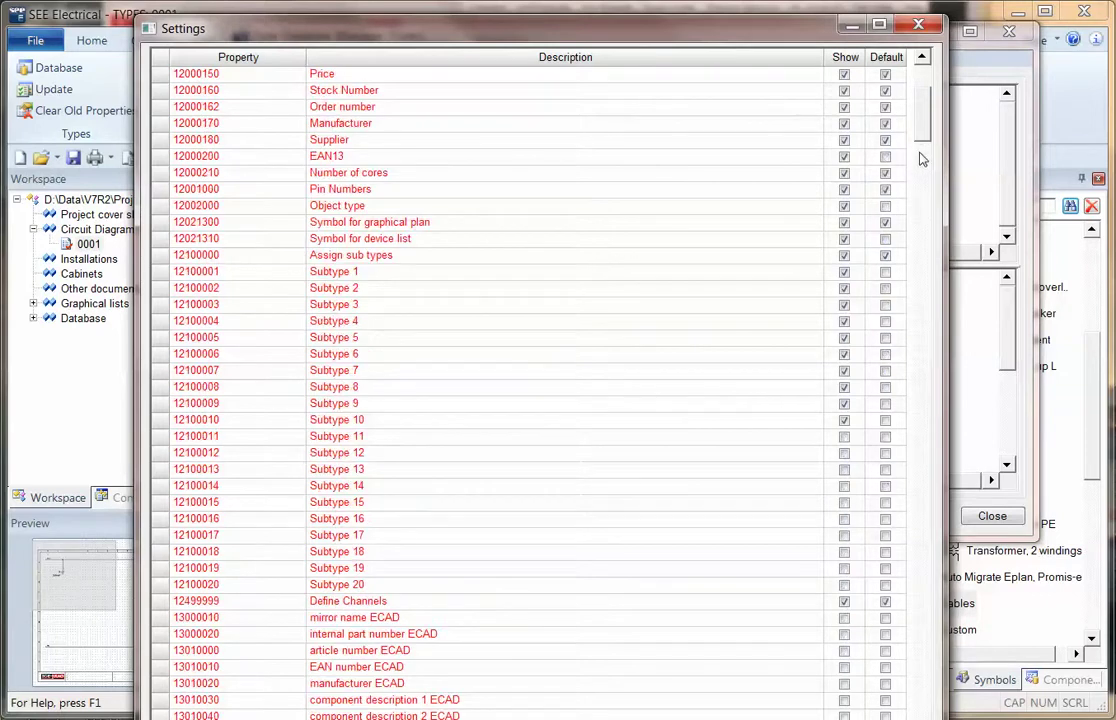
{"action": "scroll", "coordinate": [924, 100], "scroll_direction": "up", "scroll_amount": 5}
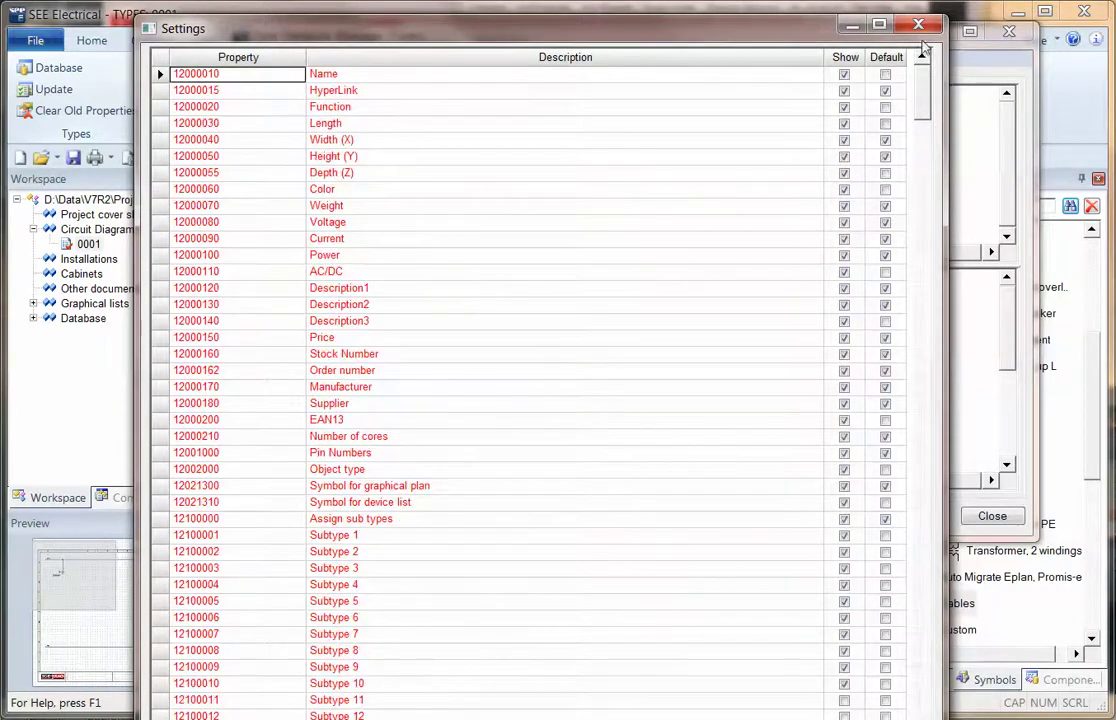
{"action": "left_click", "coordinate": [918, 25]}
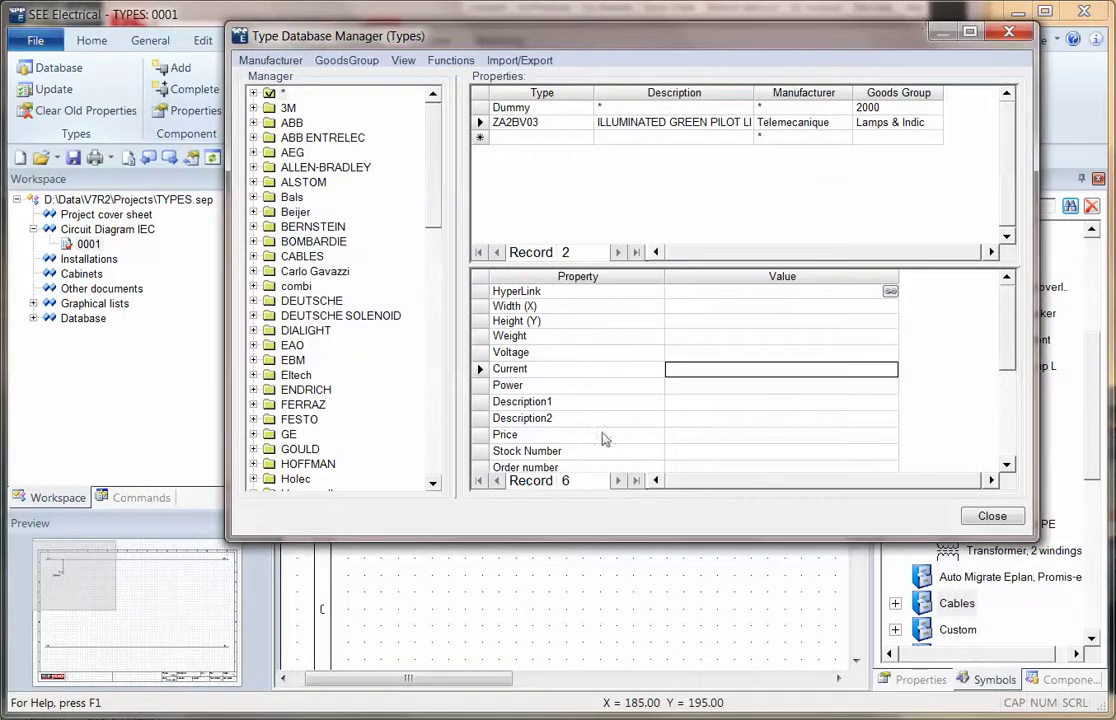
Set the Supplier property of type ZA2BV03 to RS Components and its Colour property to Green.
{"action": "scroll", "coordinate": [1007, 385], "scroll_direction": "down", "scroll_amount": 1}
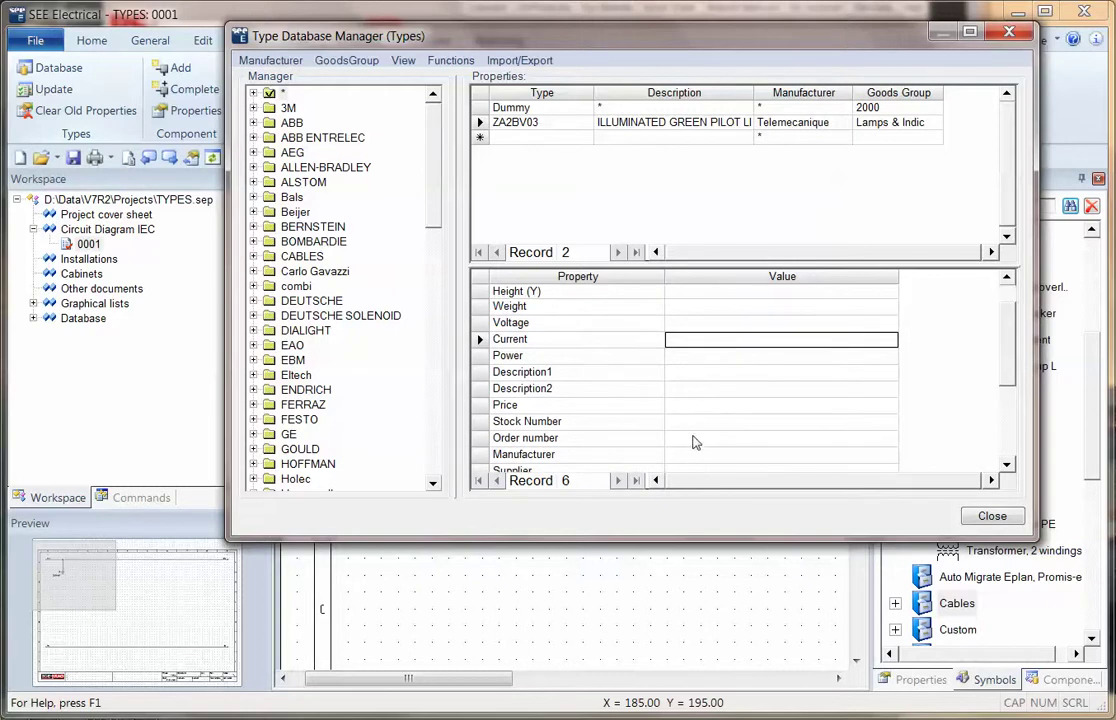
{"action": "left_click", "coordinate": [690, 469]}
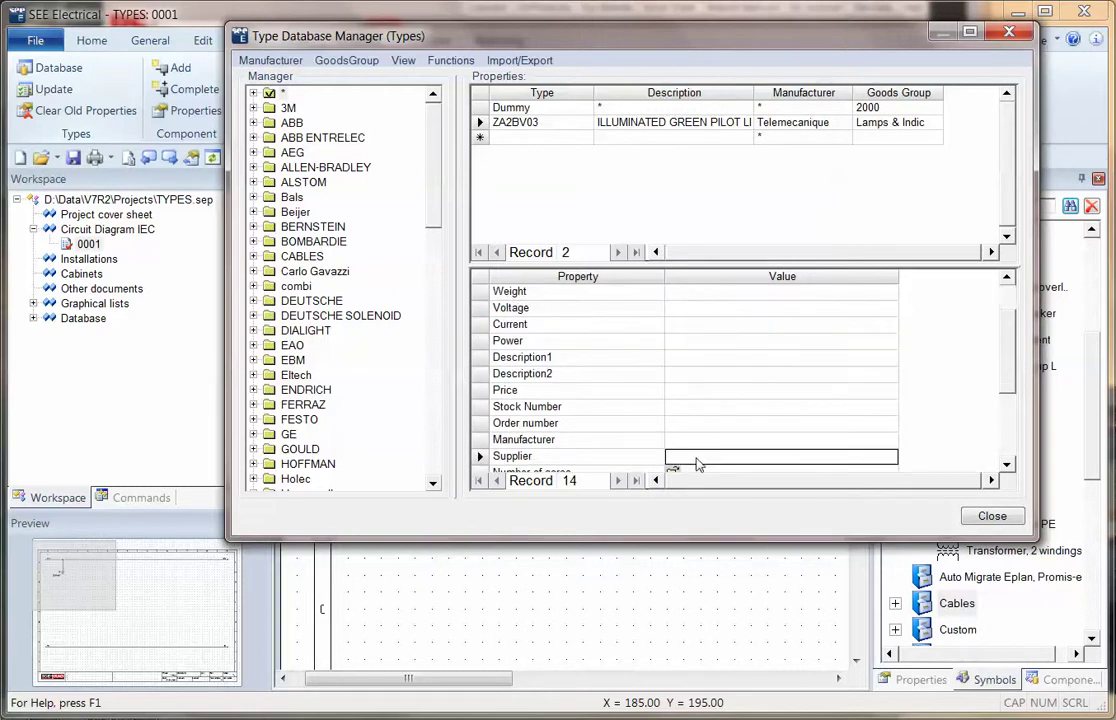
{"action": "type", "text": "RS Components"}
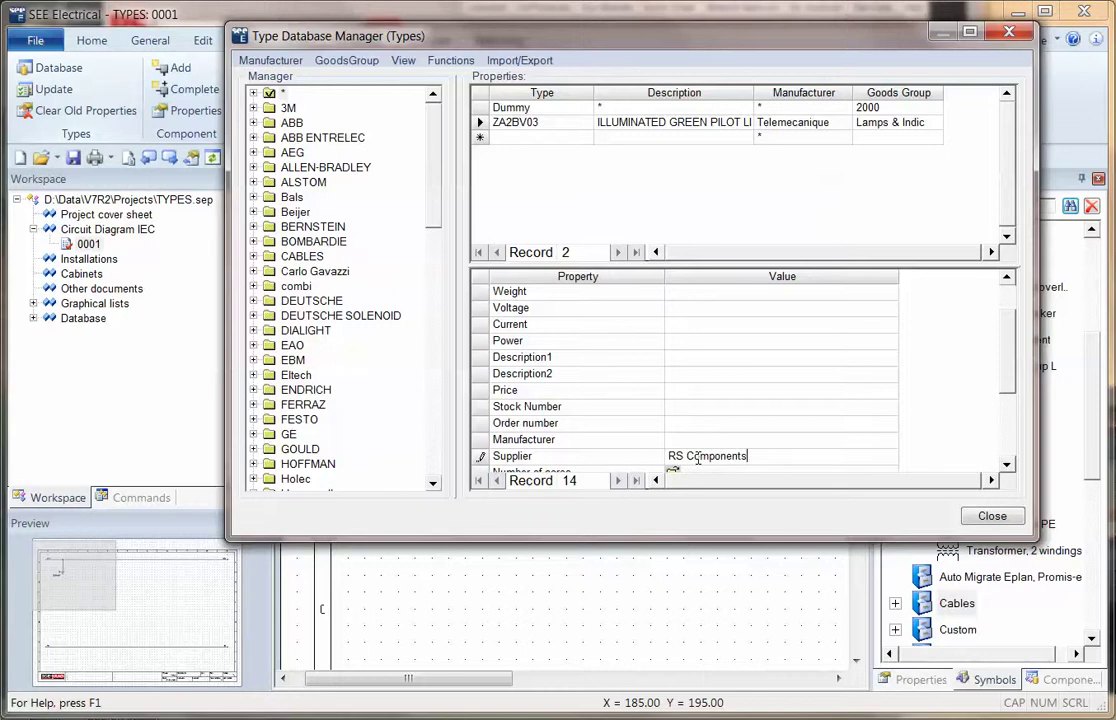
{"action": "scroll", "coordinate": [993, 428], "scroll_direction": "down", "scroll_amount": 2}
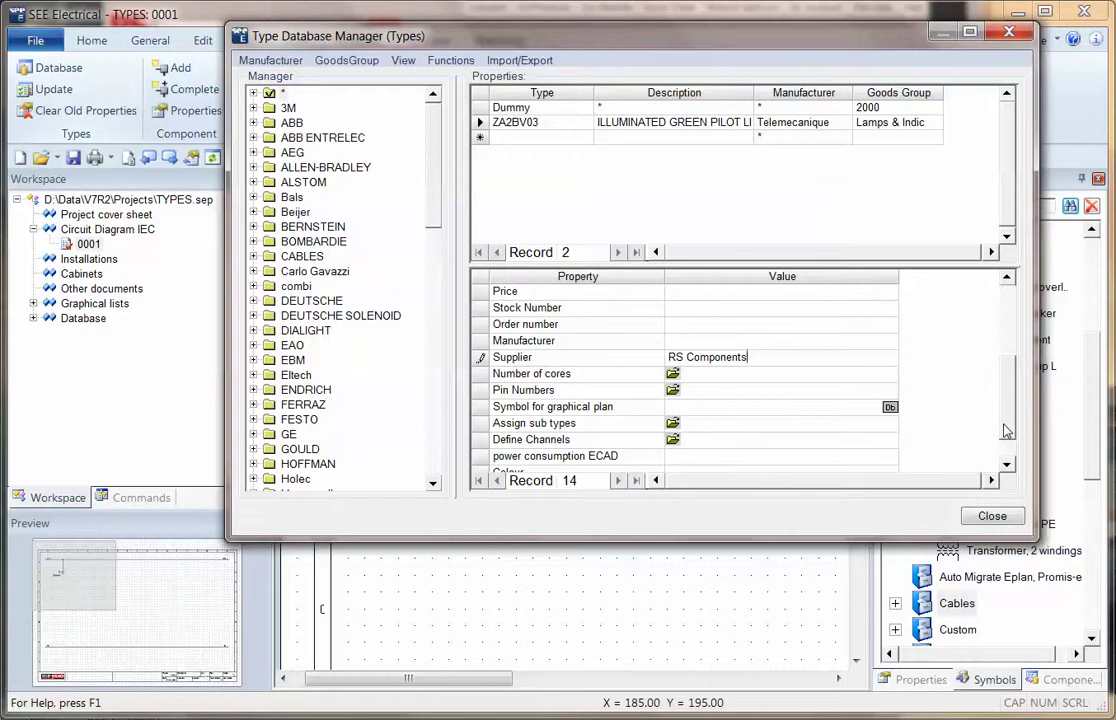
{"action": "scroll", "coordinate": [716, 435], "scroll_direction": "down", "scroll_amount": 1}
{"action": "left_click", "coordinate": [708, 440]}
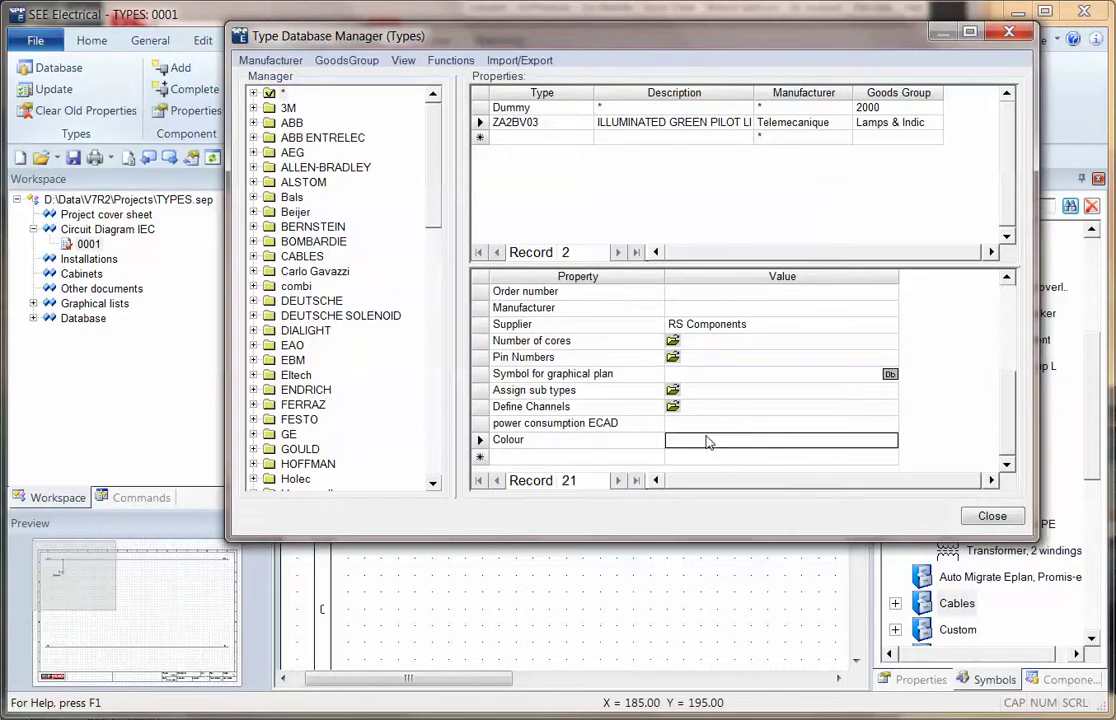
{"action": "type", "text": "Green"}
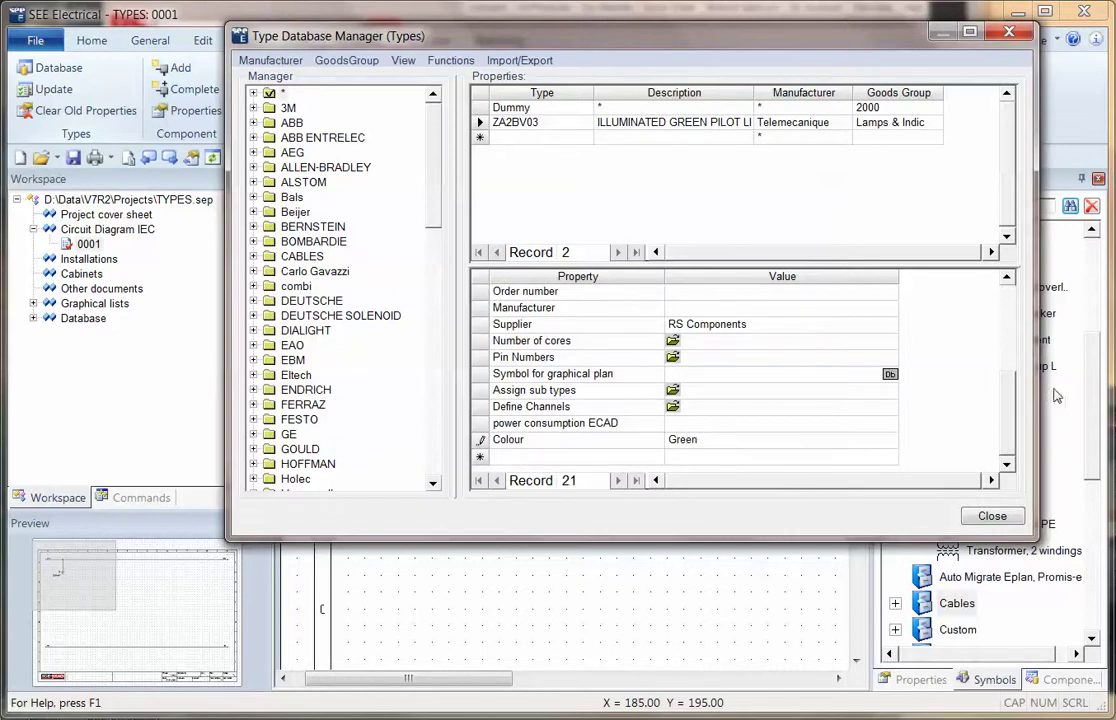
Copy RS stock number 230-2106 from the product web page into the Order number property of type ZA2BV03.
{"action": "scroll", "coordinate": [1004, 376], "scroll_direction": "up", "scroll_amount": 2}
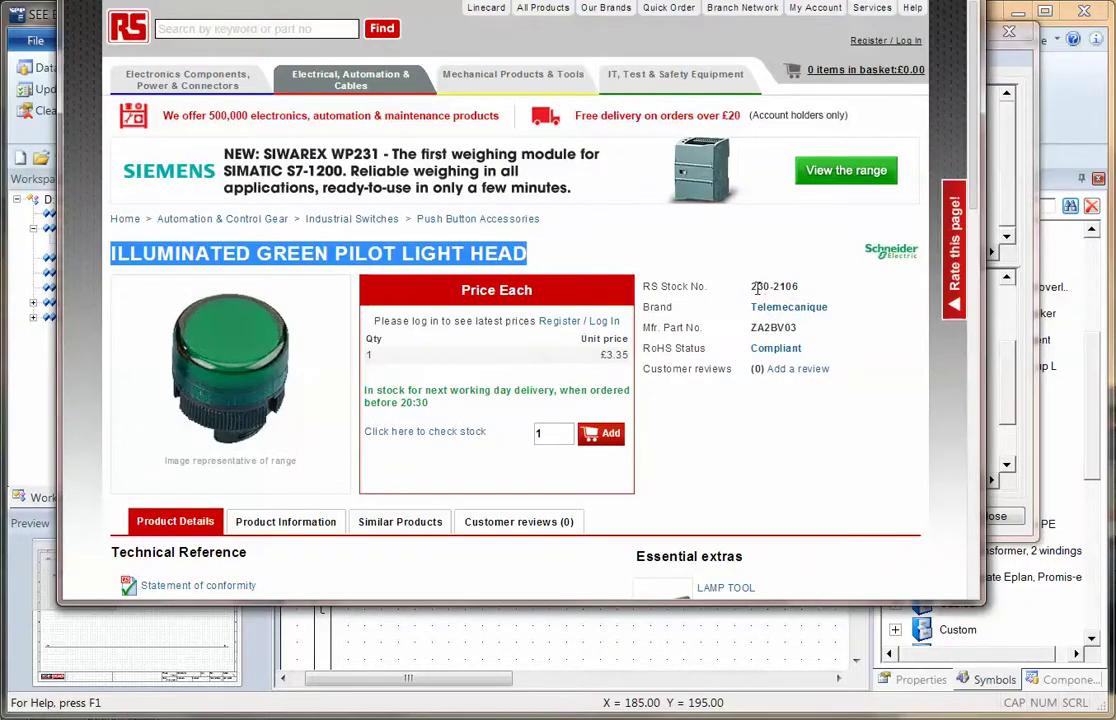
{"action": "left_click_drag", "start_coordinate": [752, 286], "coordinate": [800, 287]}
{"action": "key", "text": "ctrl+c"}
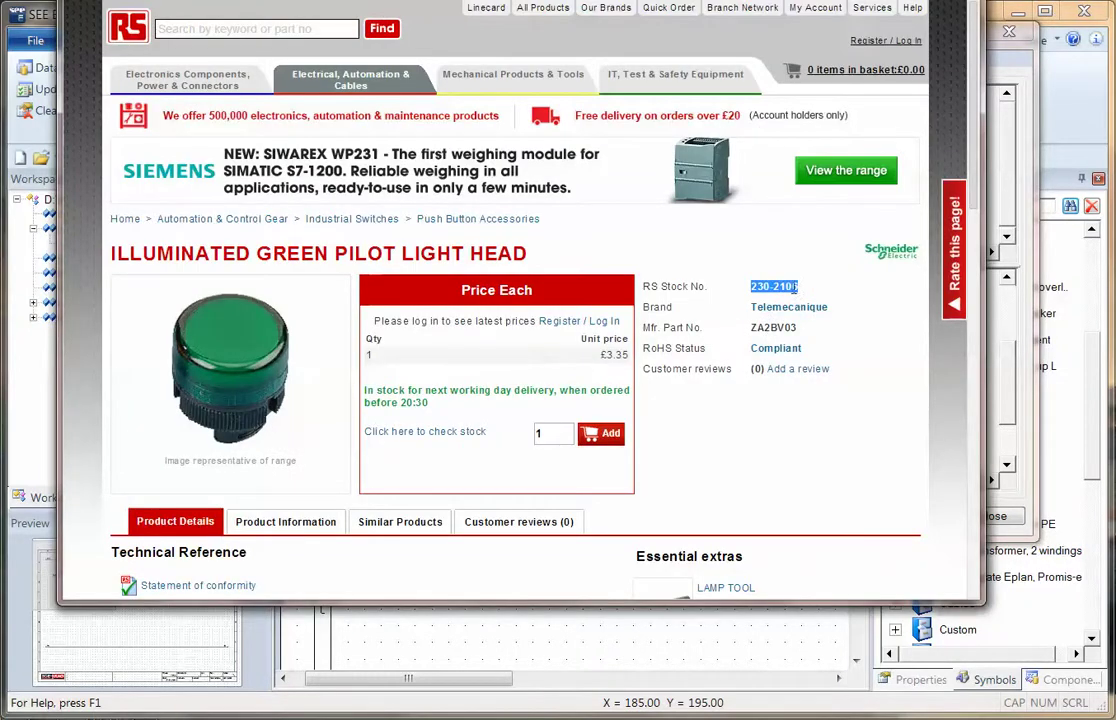
{"action": "key", "text": "alt+Tab"}
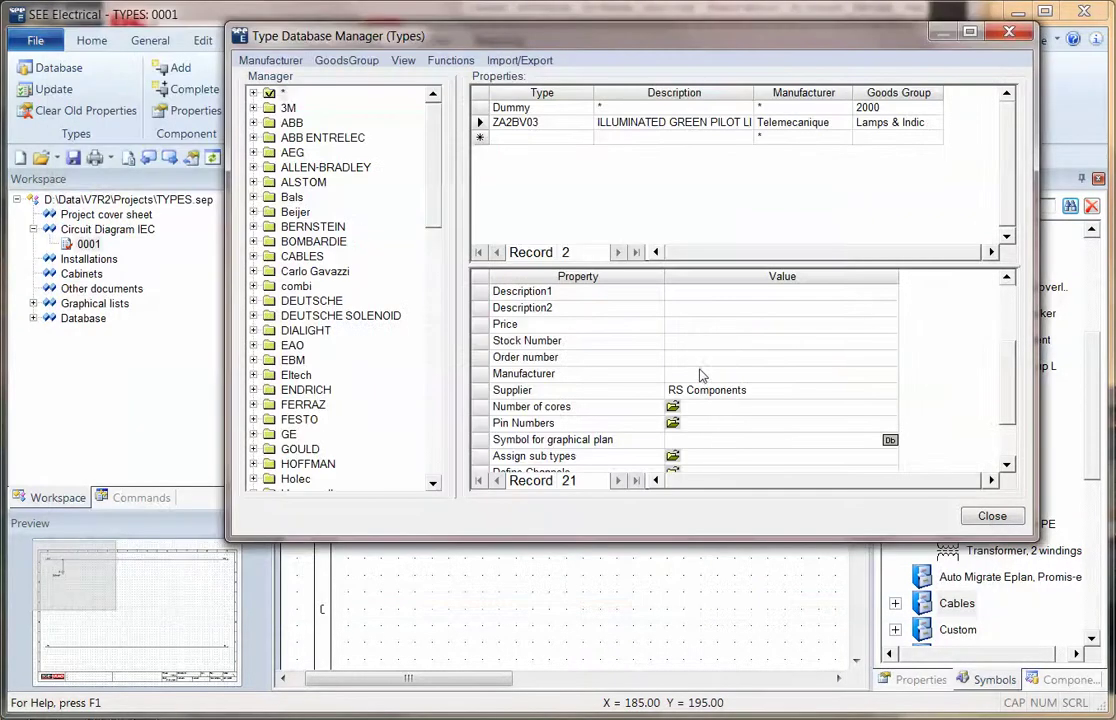
{"action": "left_click", "coordinate": [698, 360]}
{"action": "key", "text": "ctrl+v"}
{"action": "key", "text": "Up"}
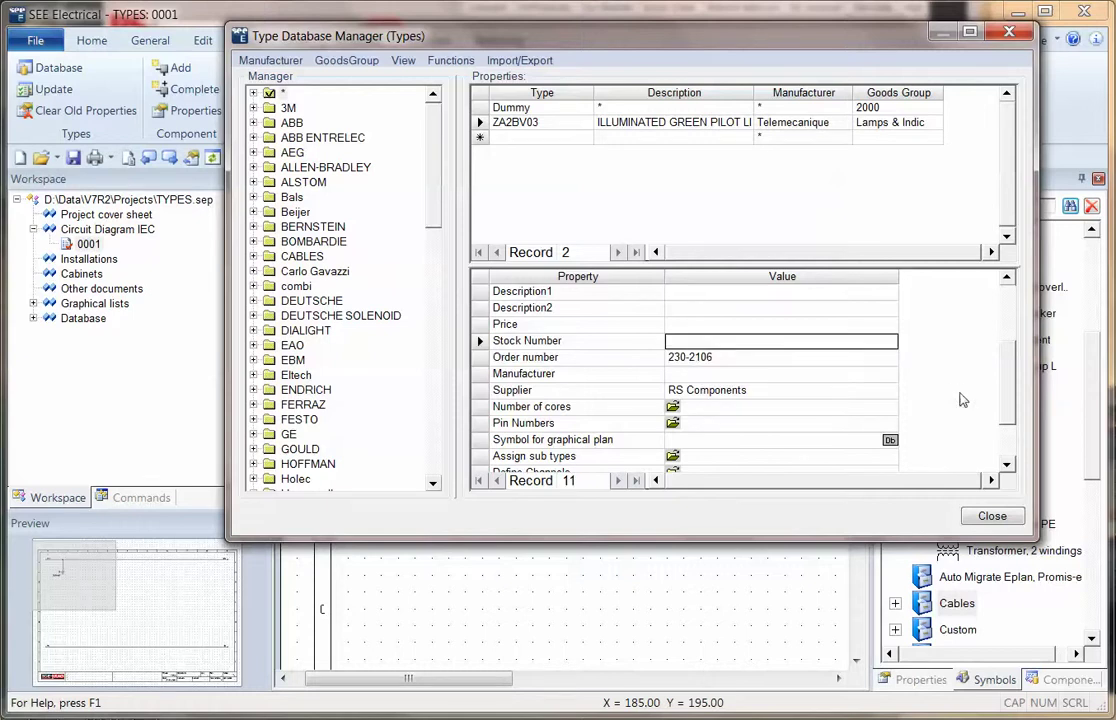
{"action": "scroll", "coordinate": [1008, 393], "scroll_direction": "down", "scroll_amount": 1}
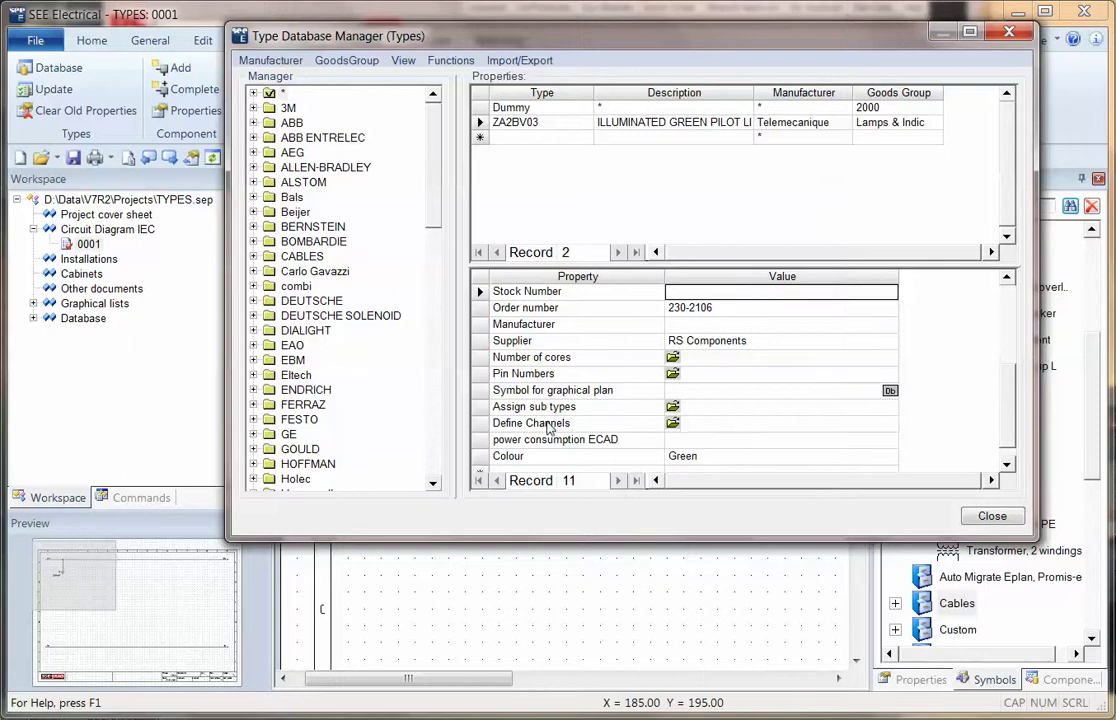
Open the channel definitions of type ZA2BV03 and filter the available circuit diagram symbols by lamp.
{"action": "left_click", "coordinate": [673, 423]}
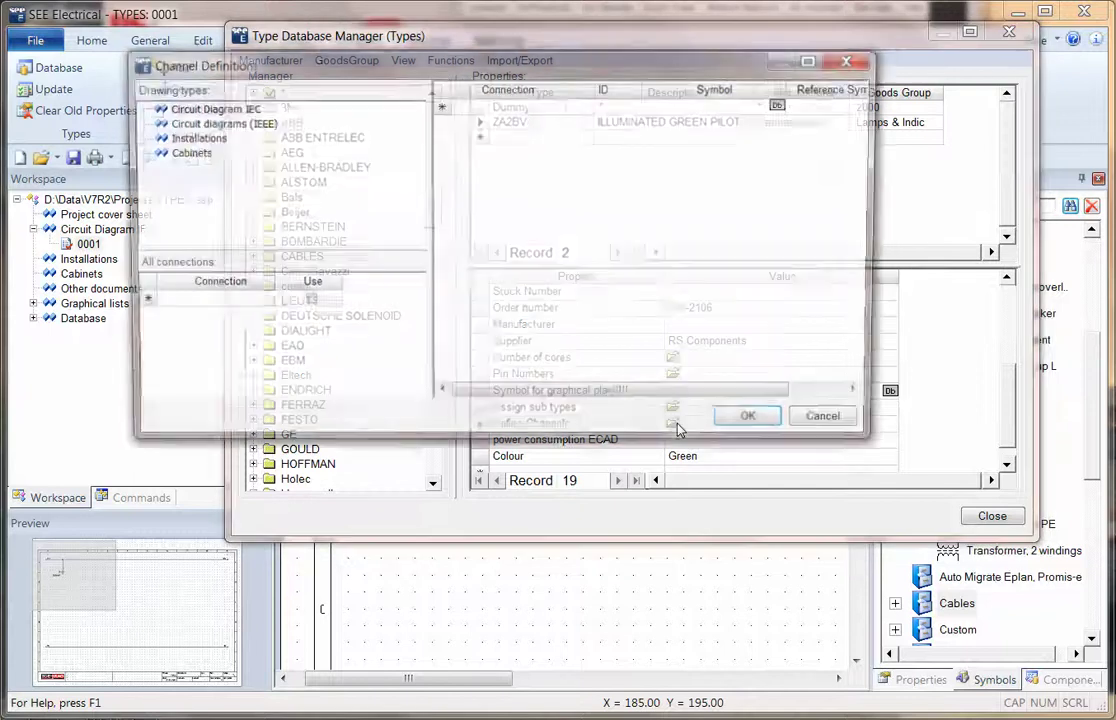
{"action": "left_click", "coordinate": [784, 104]}
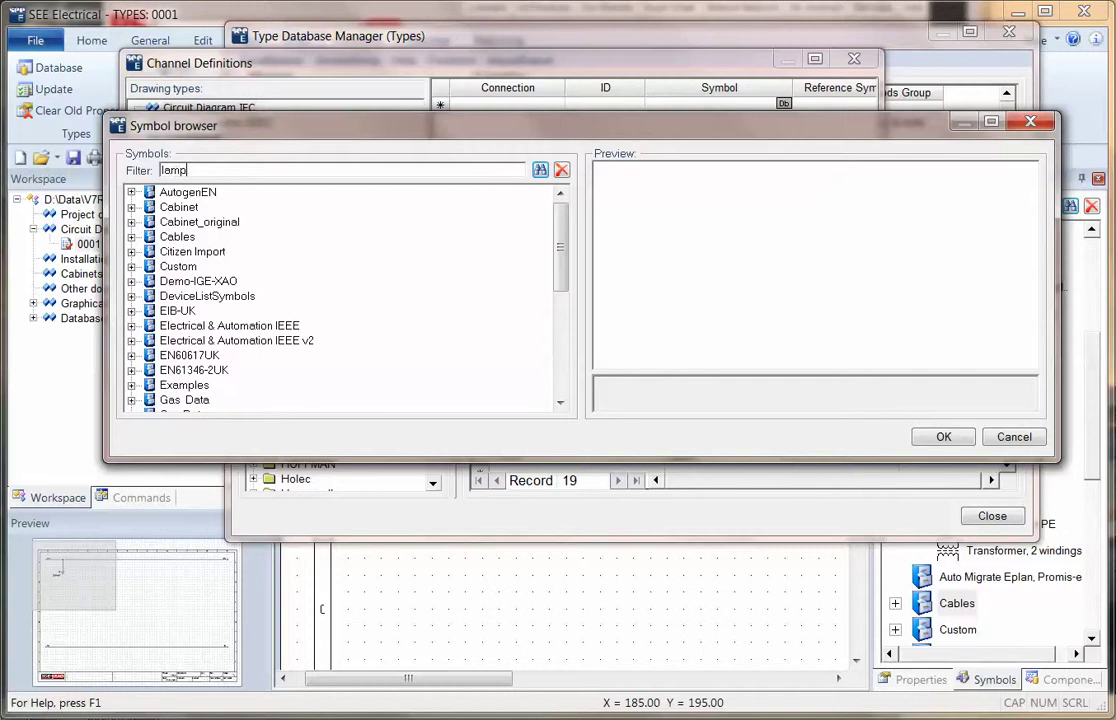
{"action": "key", "text": "Return"}
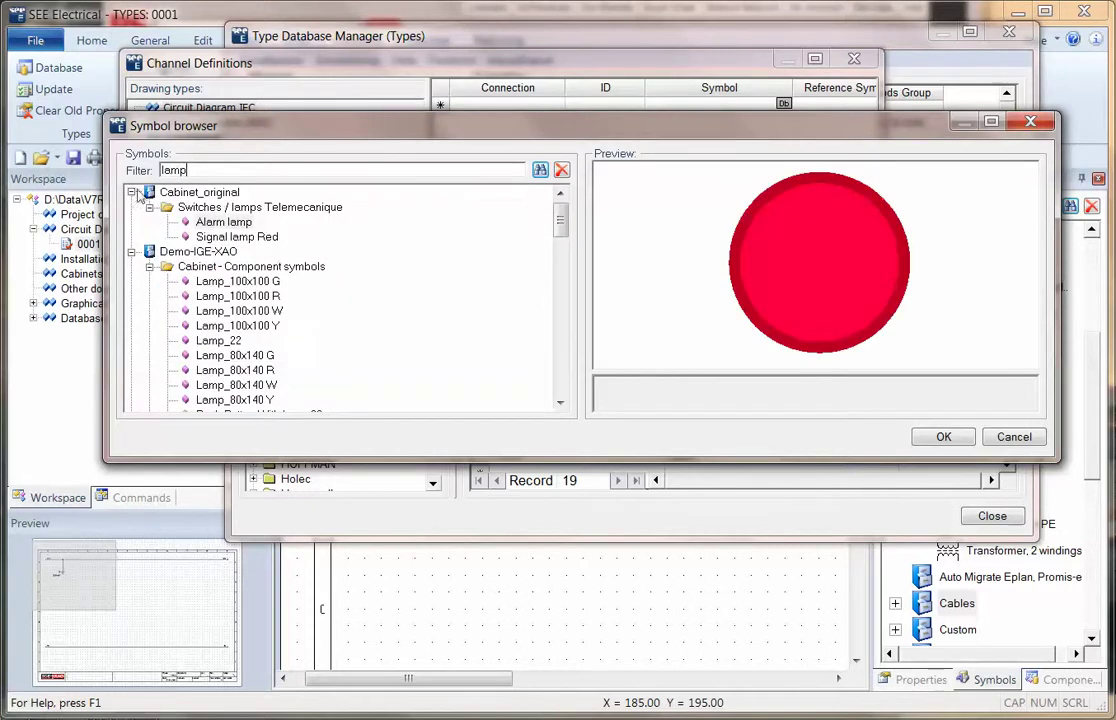
Compare the EN60617UK and EN61346-2UK lamp symbols and assign the EN61346-2UK Lamp to the Circuit Diagram IEC channel.
{"action": "left_click", "coordinate": [131, 192]}
{"action": "left_click", "coordinate": [131, 207]}
{"action": "left_click", "coordinate": [131, 222]}
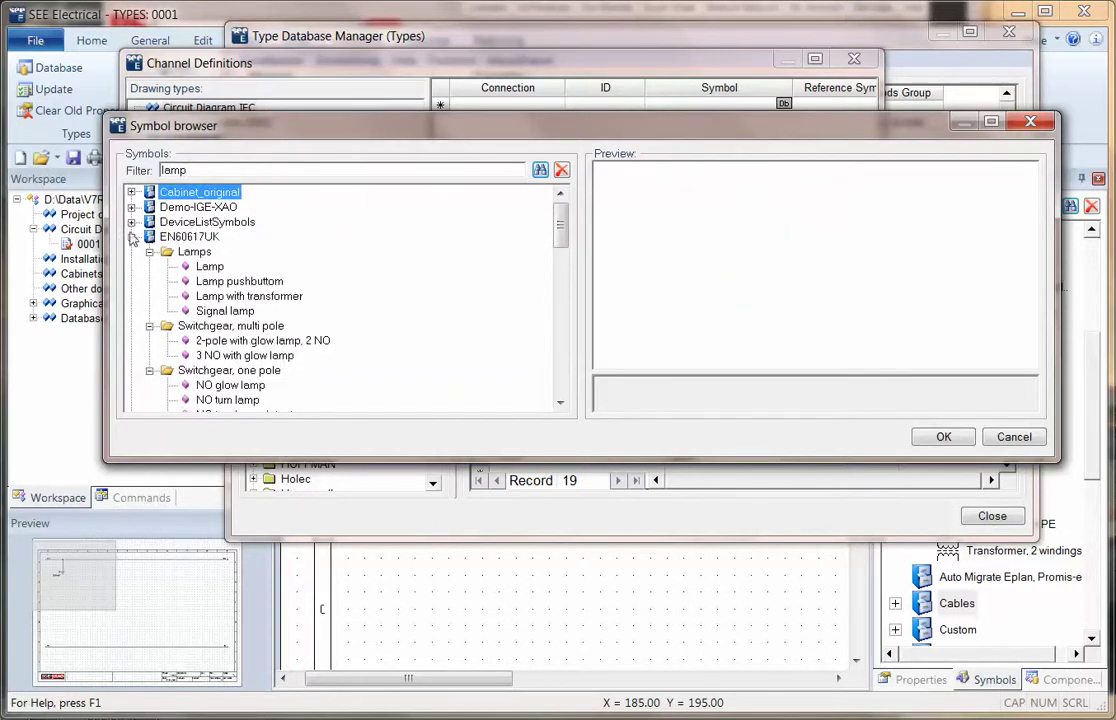
{"action": "left_click", "coordinate": [131, 237]}
{"action": "left_click", "coordinate": [208, 282]}
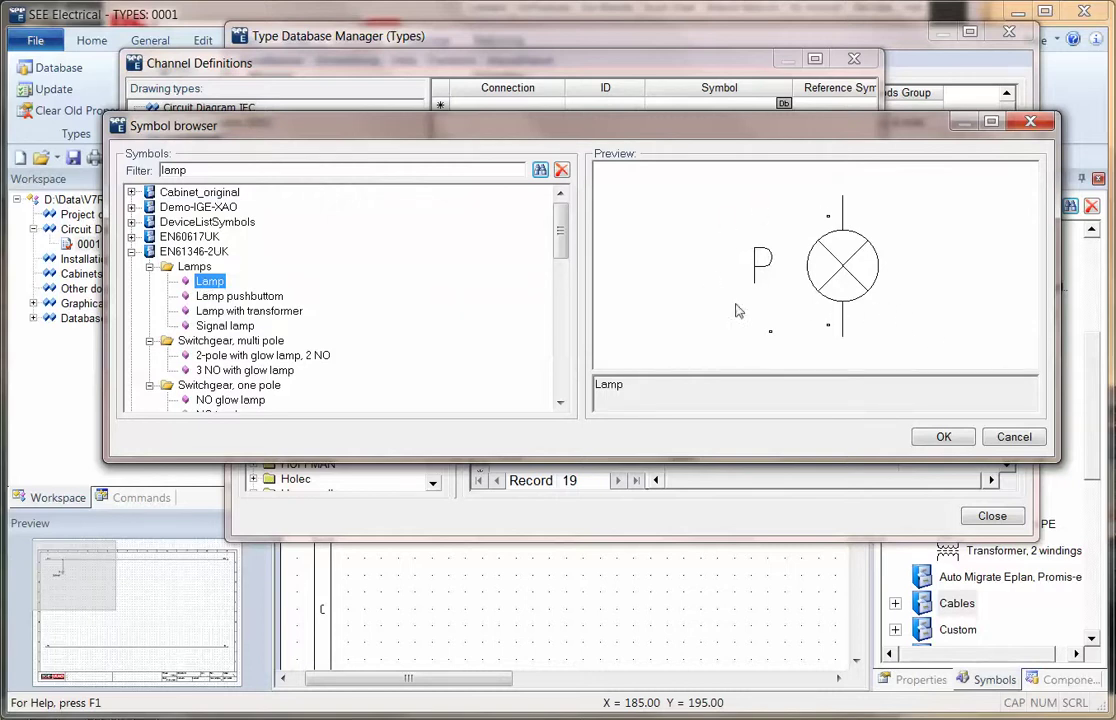
{"action": "left_click", "coordinate": [131, 238]}
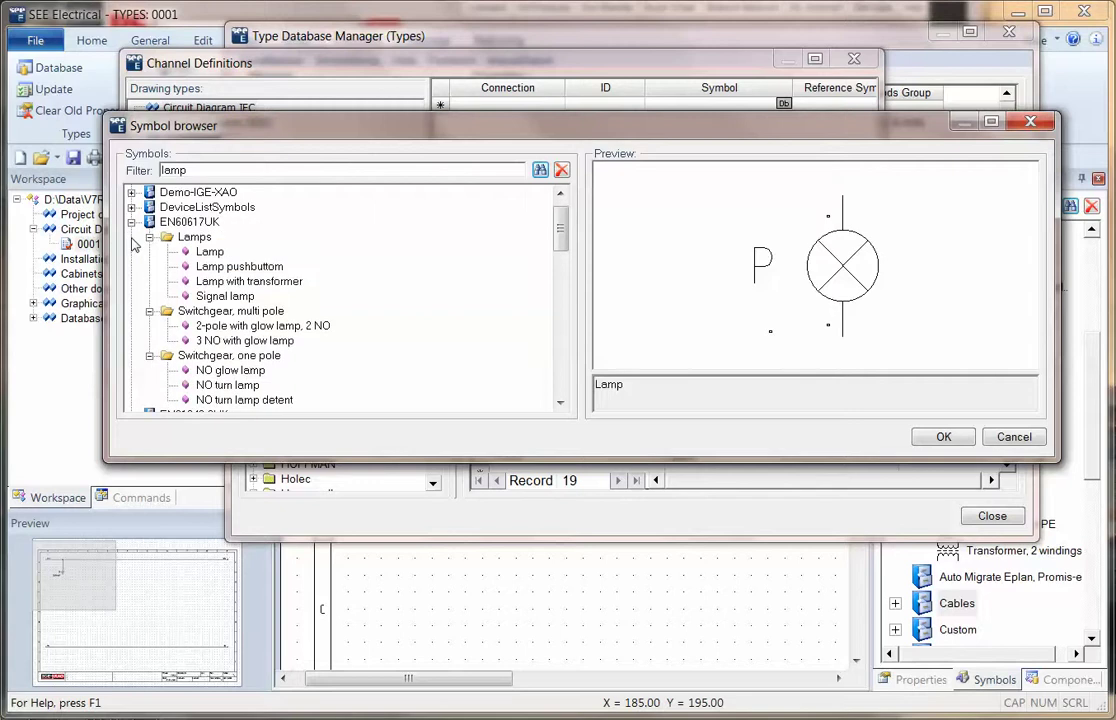
{"action": "left_click", "coordinate": [210, 251]}
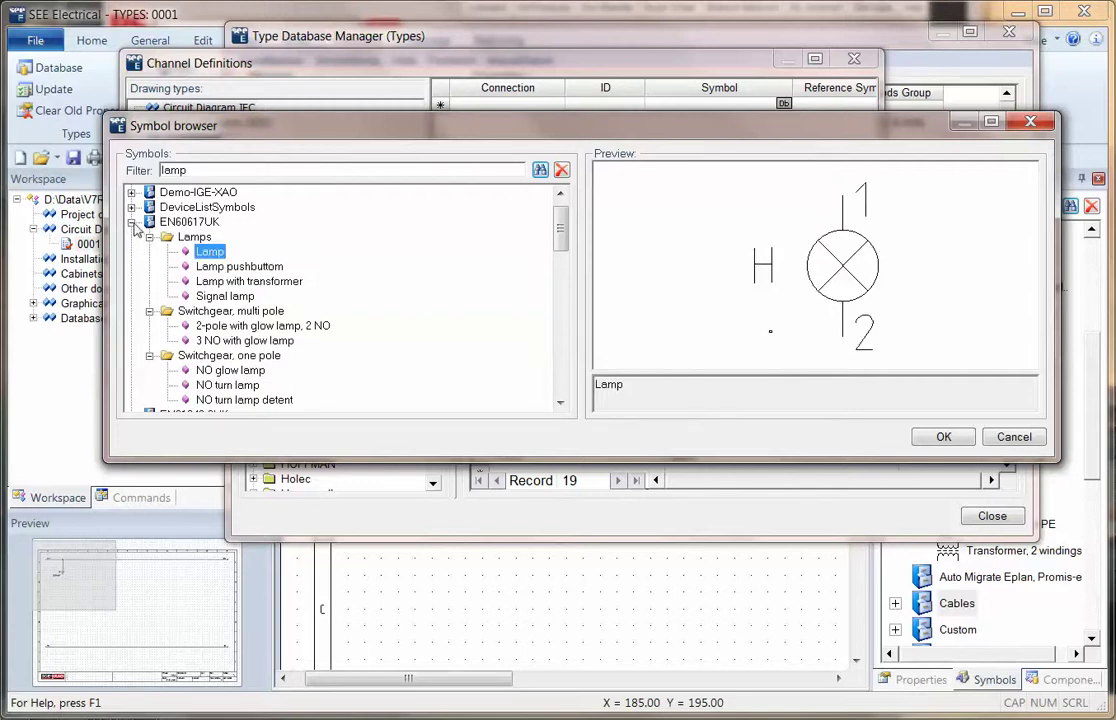
{"action": "left_click", "coordinate": [131, 222]}
{"action": "left_click", "coordinate": [210, 266]}
{"action": "left_click", "coordinate": [943, 436]}
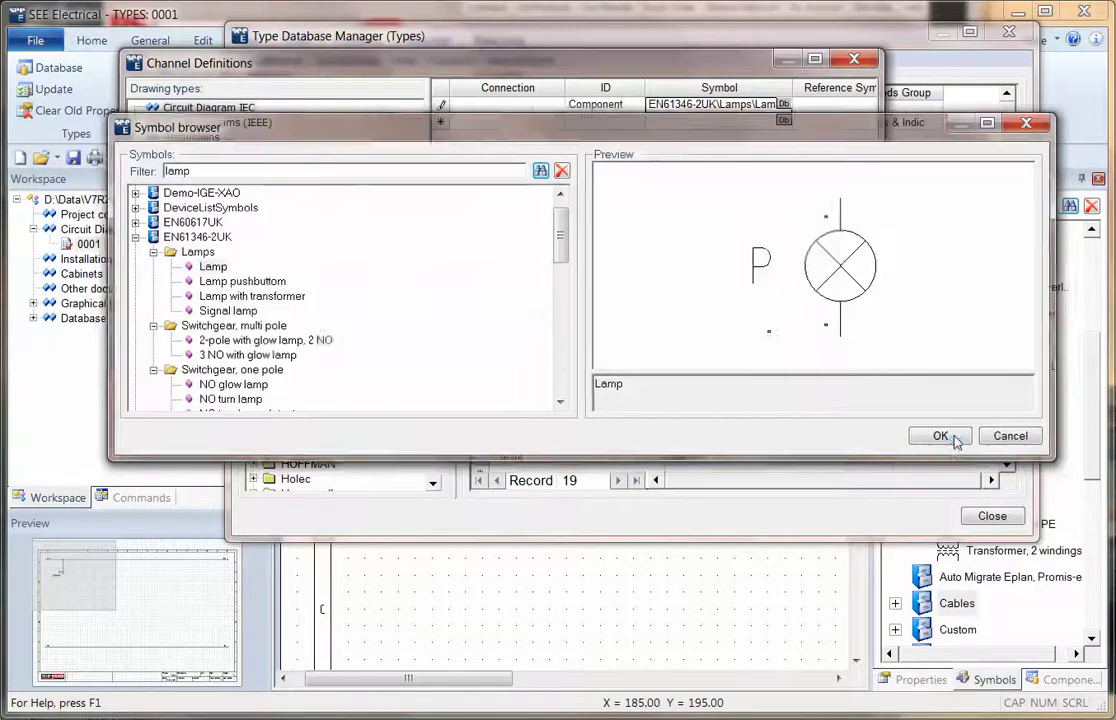
Add connections X1 and X2 to the type and mark both as used by the circuit diagram lamp channel.
{"action": "left_click", "coordinate": [229, 302]}
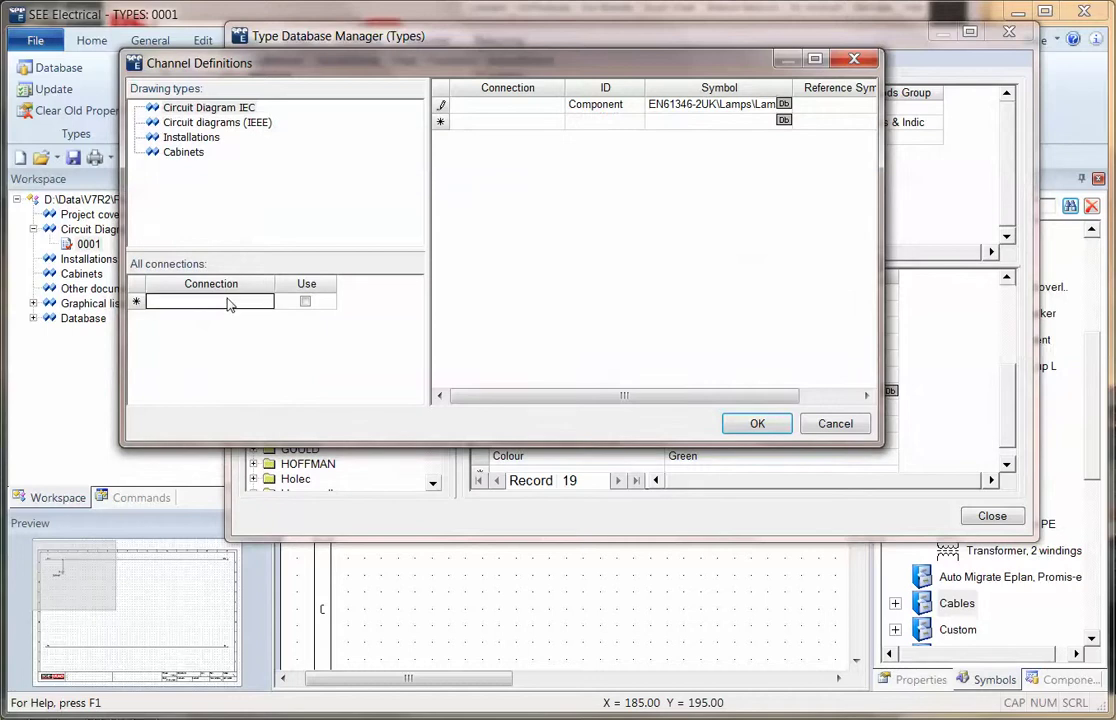
{"action": "type", "text": "X1"}
{"action": "left_click", "coordinate": [227, 320]}
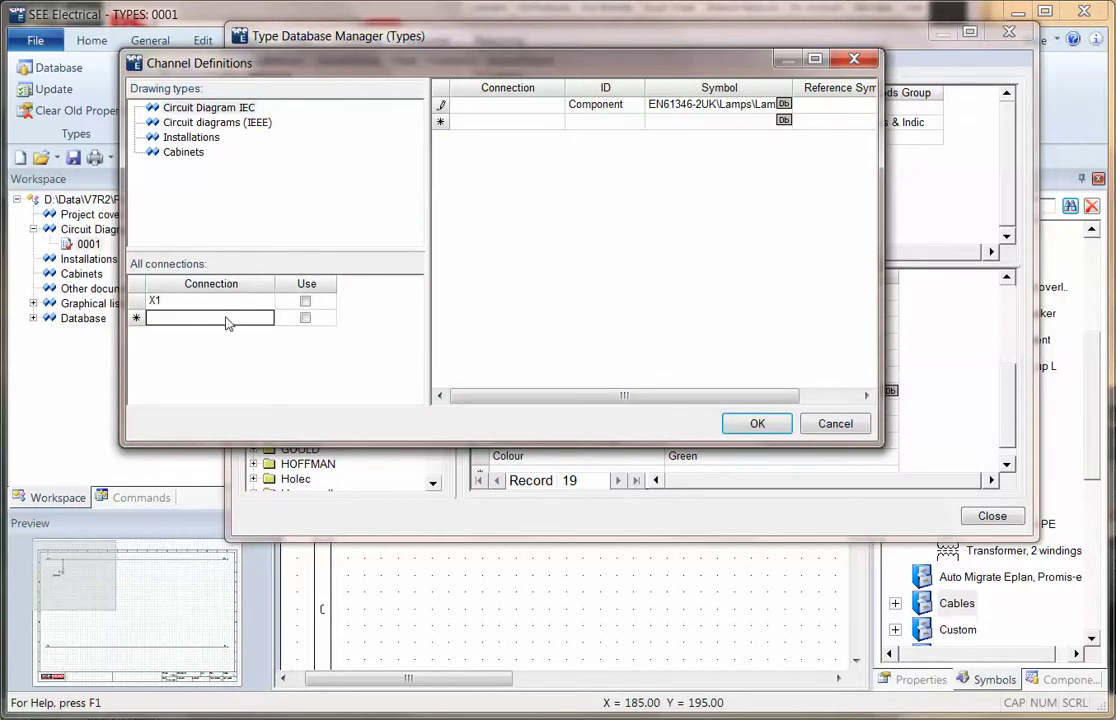
{"action": "type", "text": "X2"}
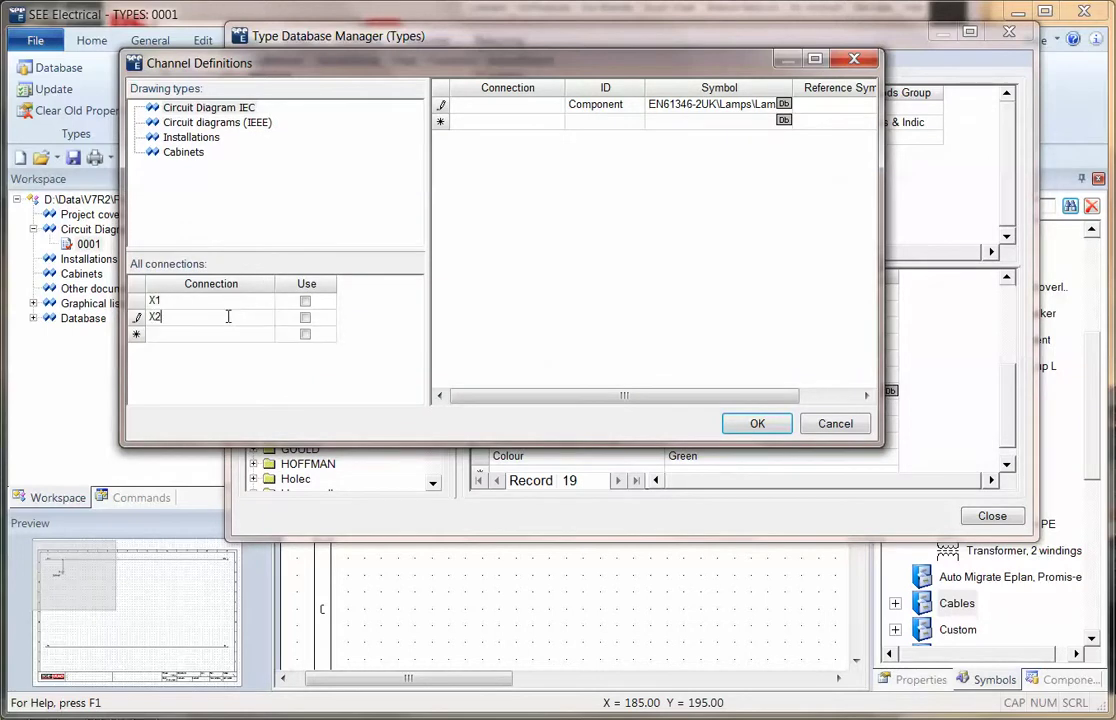
{"action": "left_click", "coordinate": [305, 301]}
{"action": "left_click", "coordinate": [305, 317]}
Define a Cabinets channel with symbol D30, connections X1 and X2 and ID Component, and save the definitions and close the type database.
{"action": "left_click", "coordinate": [186, 154]}
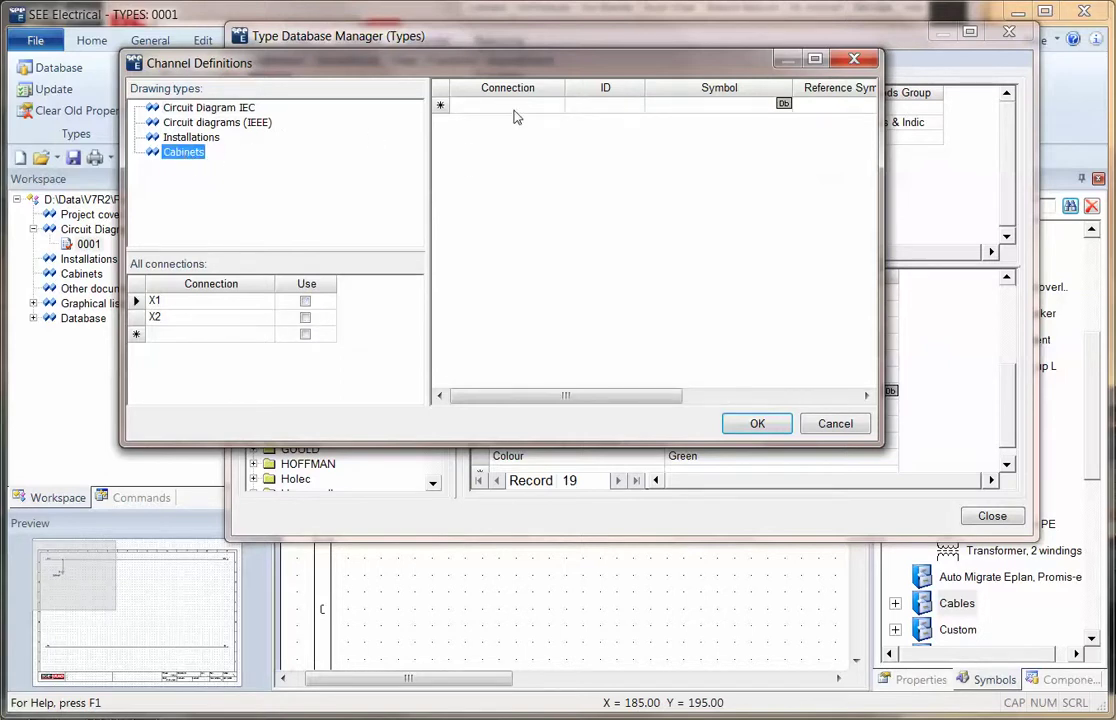
{"action": "left_click", "coordinate": [690, 106]}
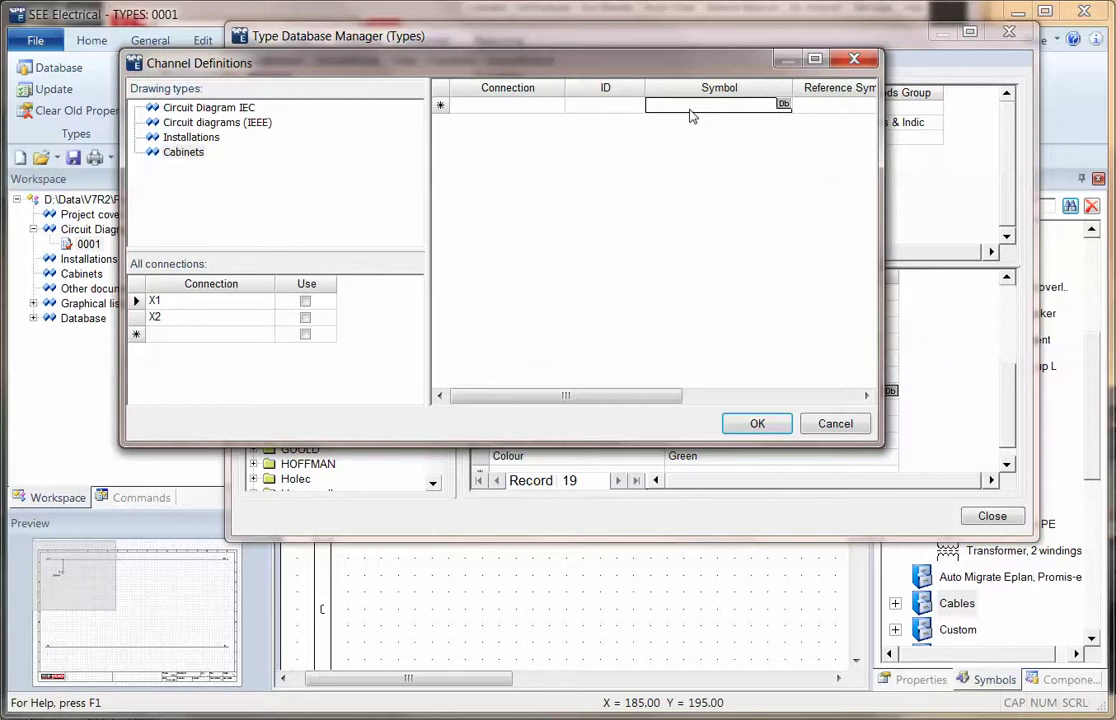
{"action": "type", "text": "D30"}
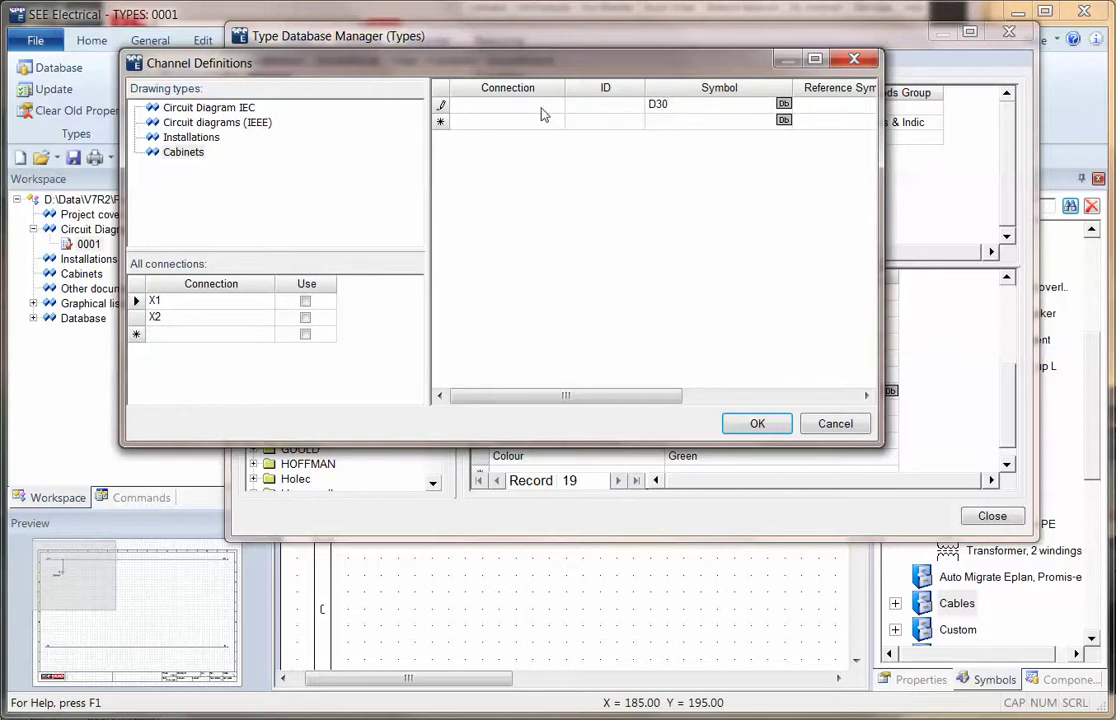
{"action": "left_click", "coordinate": [535, 108]}
{"action": "left_click", "coordinate": [305, 301]}
{"action": "left_click", "coordinate": [305, 317]}
{"action": "left_click", "coordinate": [630, 108]}
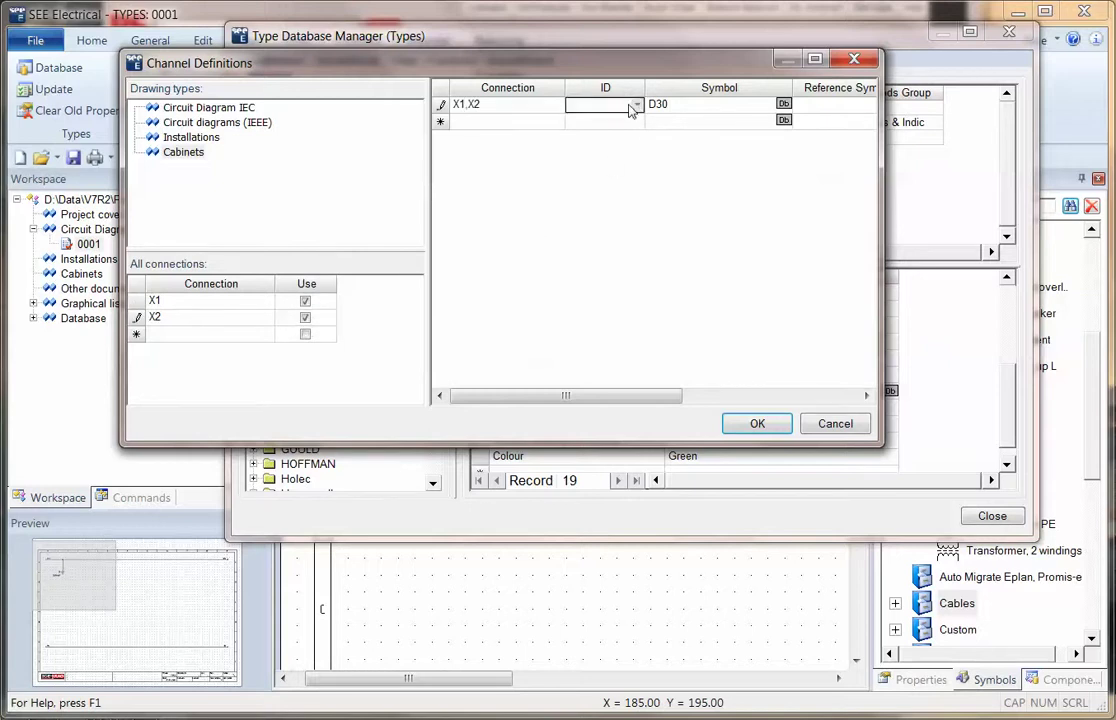
{"action": "left_click", "coordinate": [637, 108]}
{"action": "left_click", "coordinate": [742, 166]}
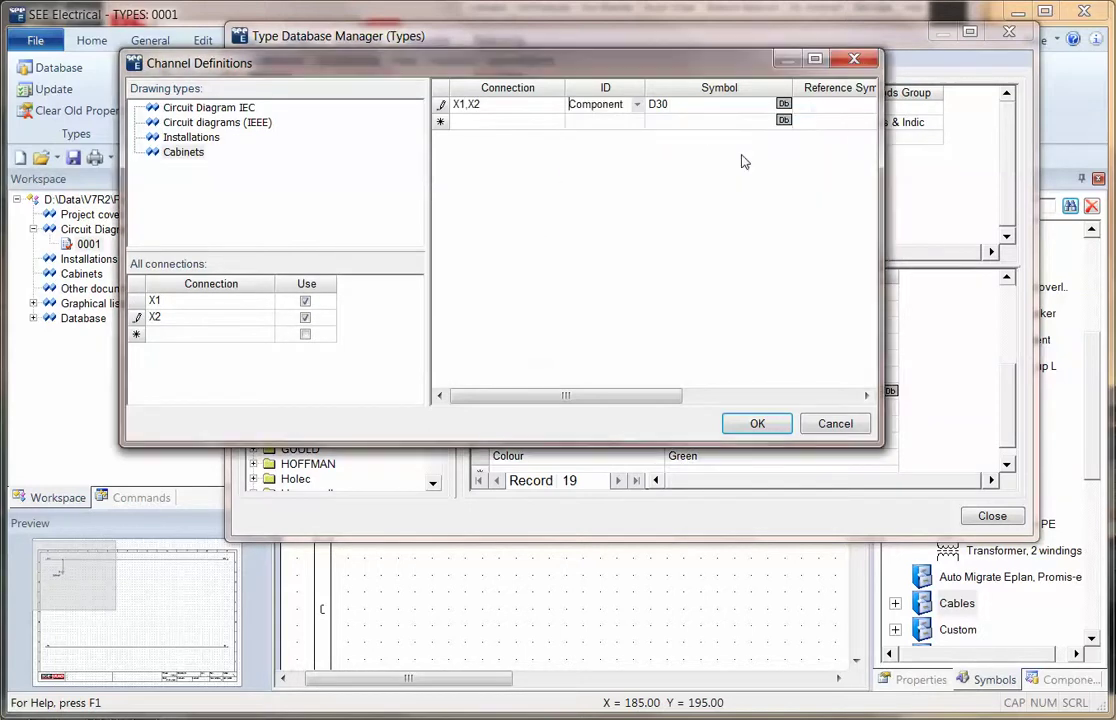
{"action": "left_click", "coordinate": [758, 423]}
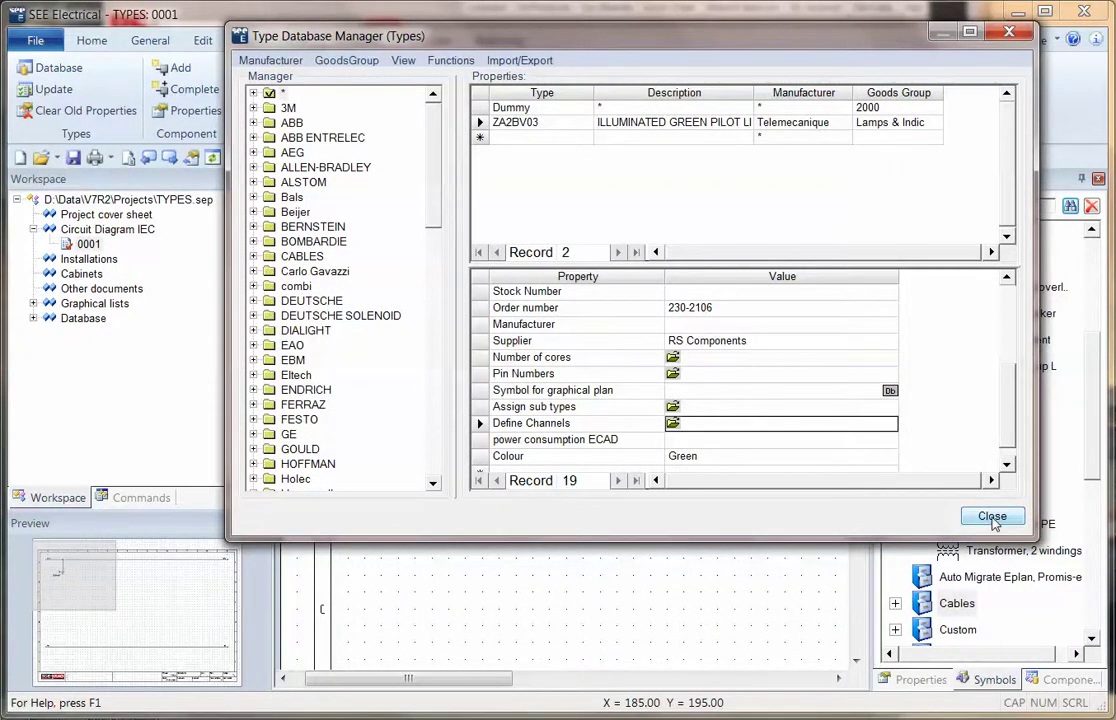
{"action": "left_click", "coordinate": [992, 517]}
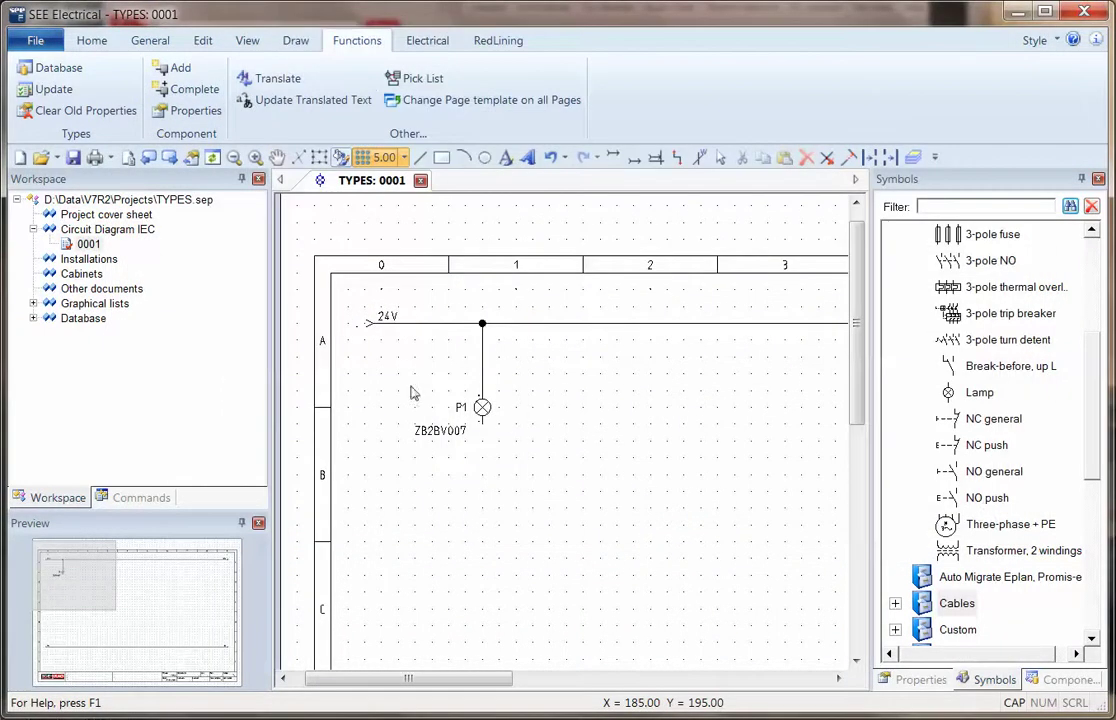
Place a Lamp symbol on the circuit diagram level with lamp P1, on its right-hand side.
{"action": "left_click", "coordinate": [975, 392]}
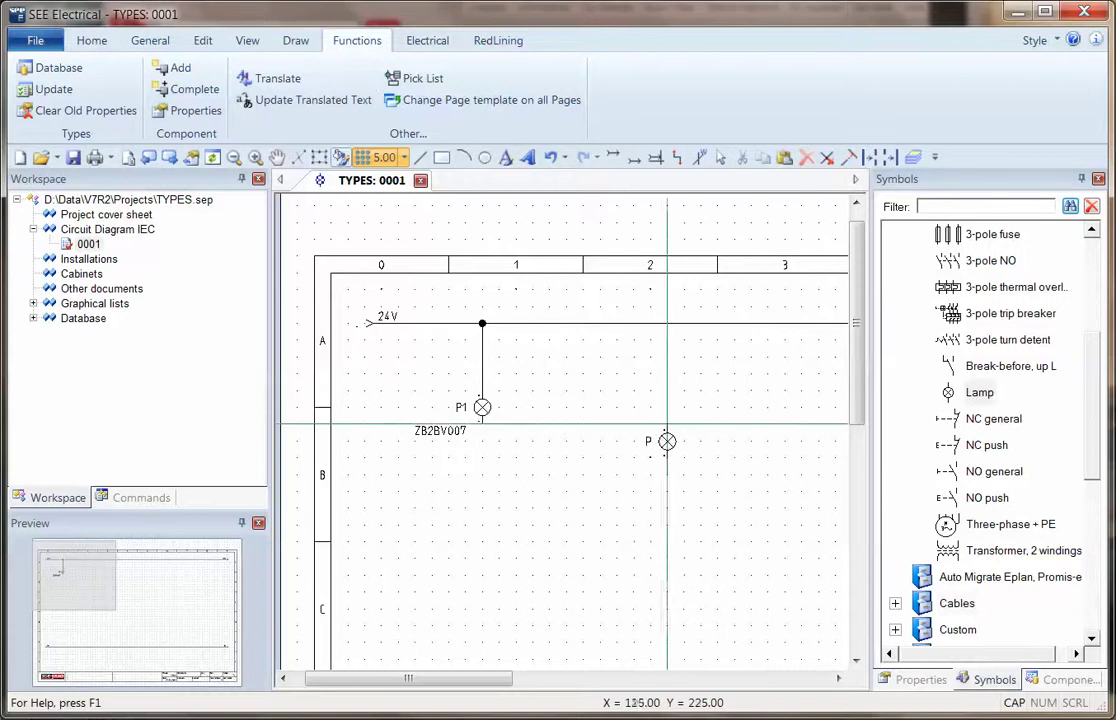
{"action": "left_click", "coordinate": [585, 407]}
{"action": "key", "text": "Escape"}
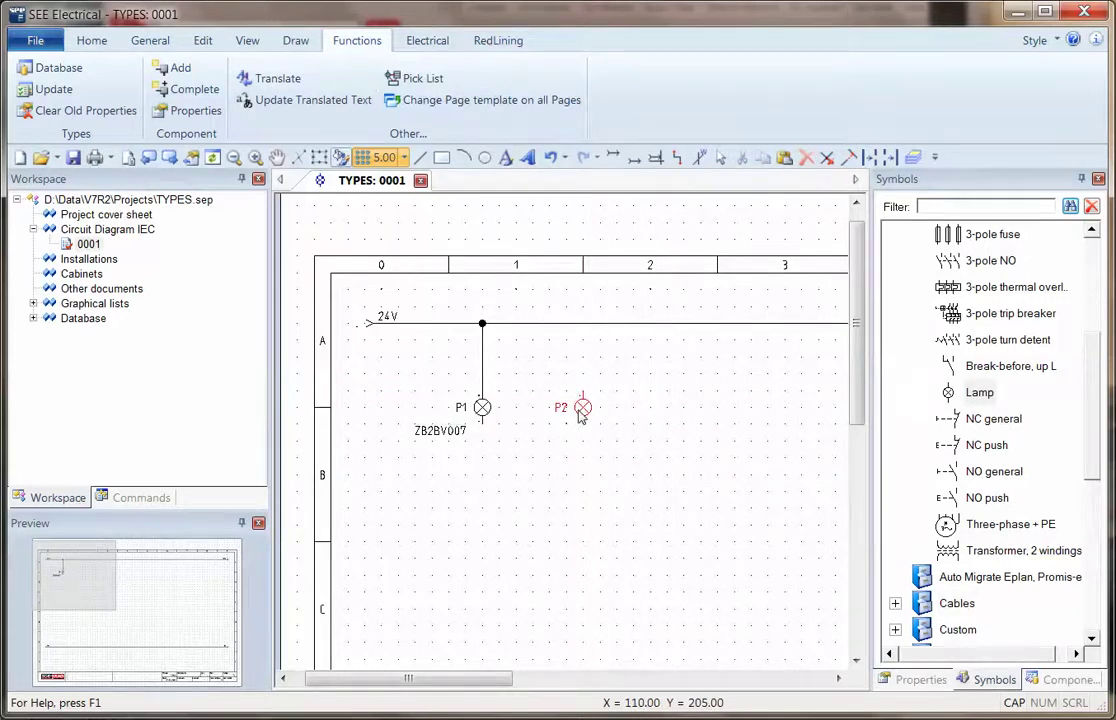
Assign type ZA2BV03 from the Lamps & Indicators goods group to lamp P2.
{"action": "double_click", "coordinate": [581, 410]}
{"action": "left_click", "coordinate": [550, 286]}
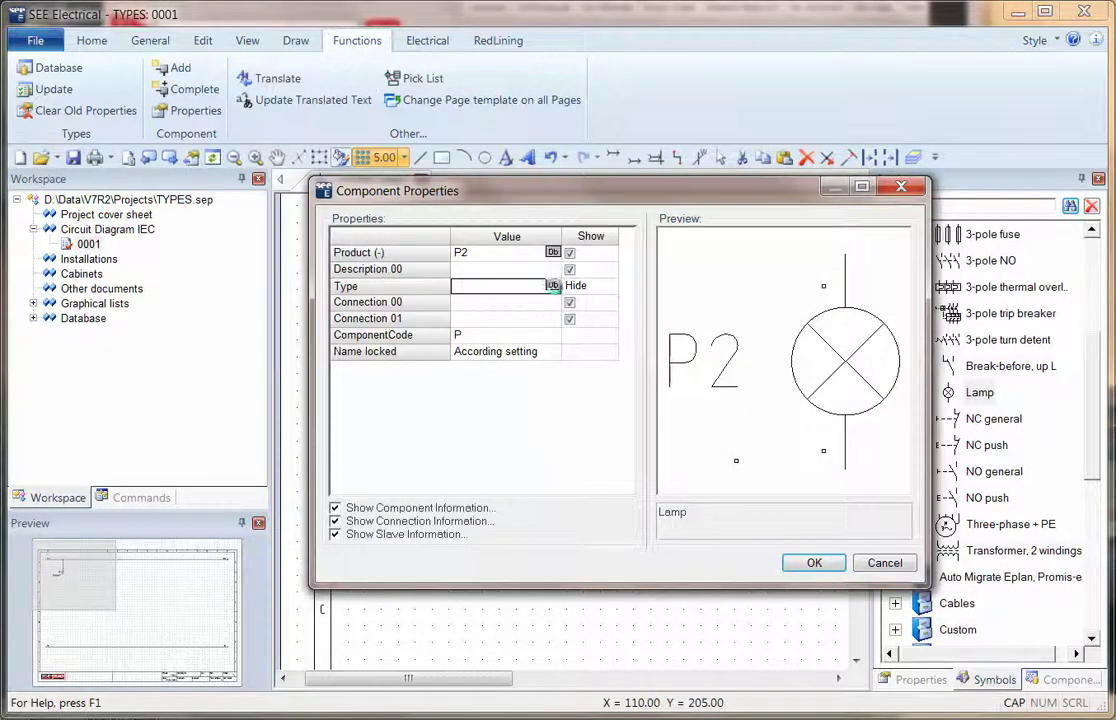
{"action": "left_click", "coordinate": [553, 286]}
{"action": "left_click", "coordinate": [199, 160]}
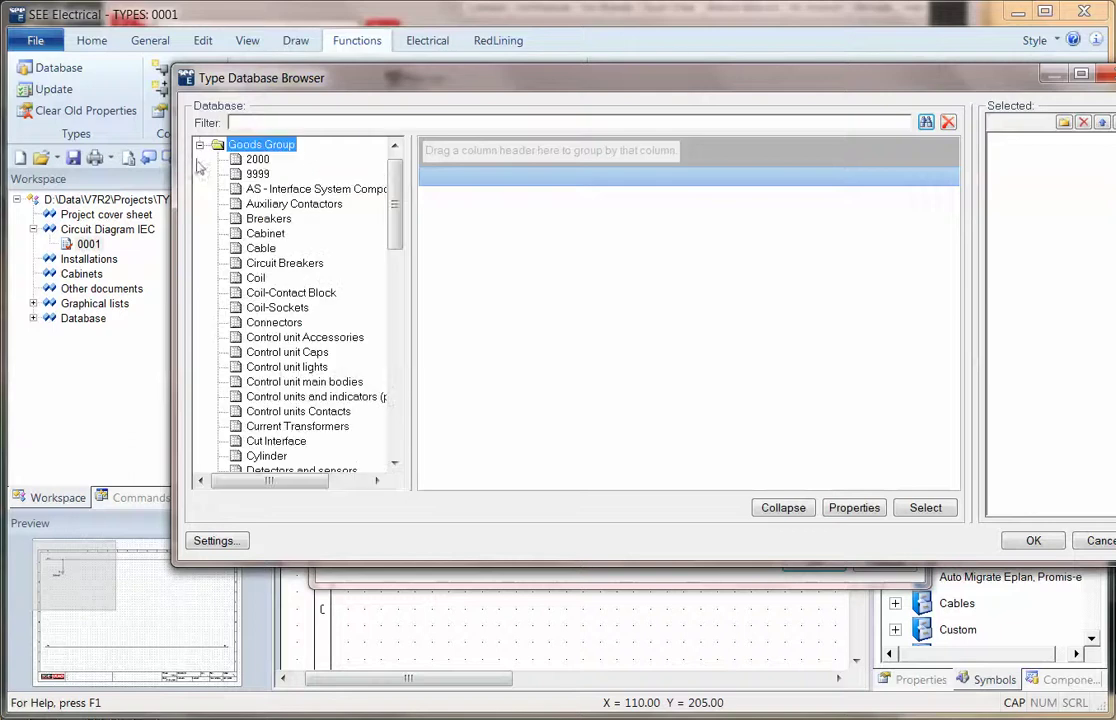
{"action": "left_click_drag", "start_coordinate": [394, 163], "coordinate": [388, 288]}
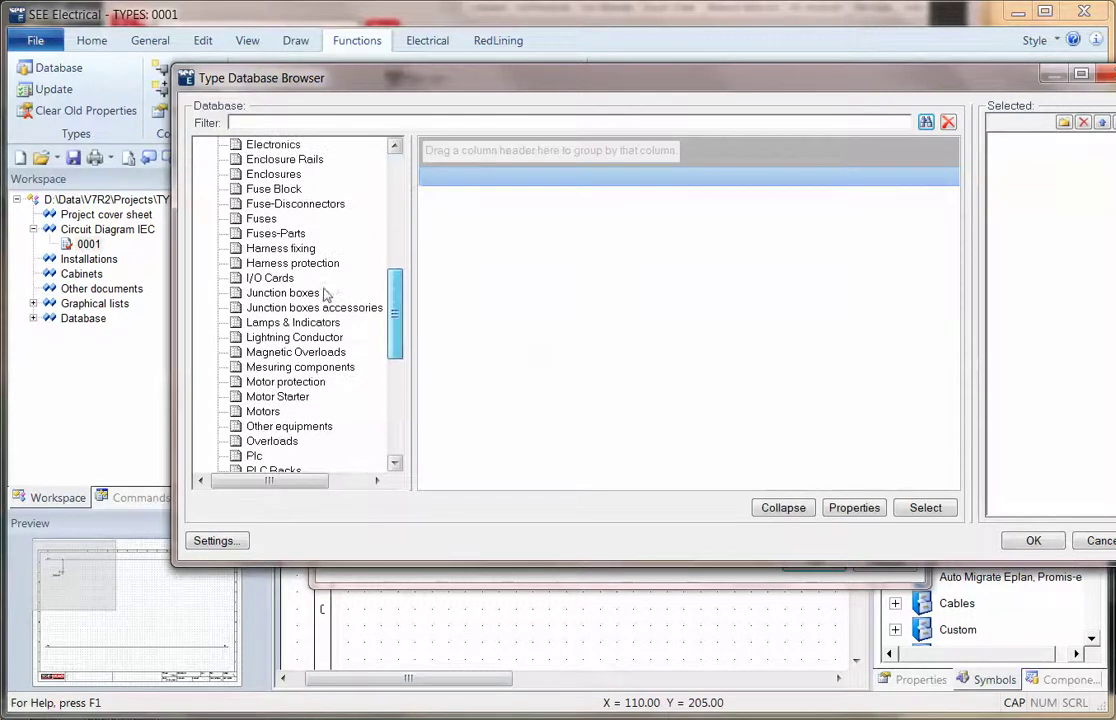
{"action": "left_click", "coordinate": [293, 322]}
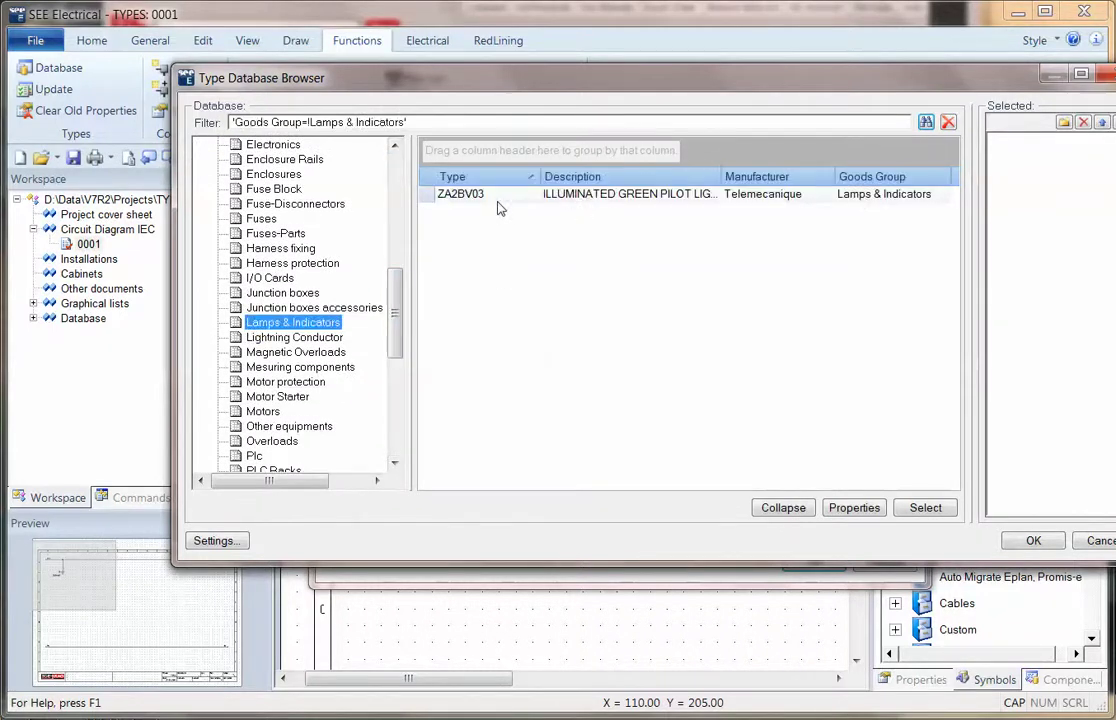
{"action": "double_click", "coordinate": [498, 197]}
{"action": "left_click", "coordinate": [1033, 541]}
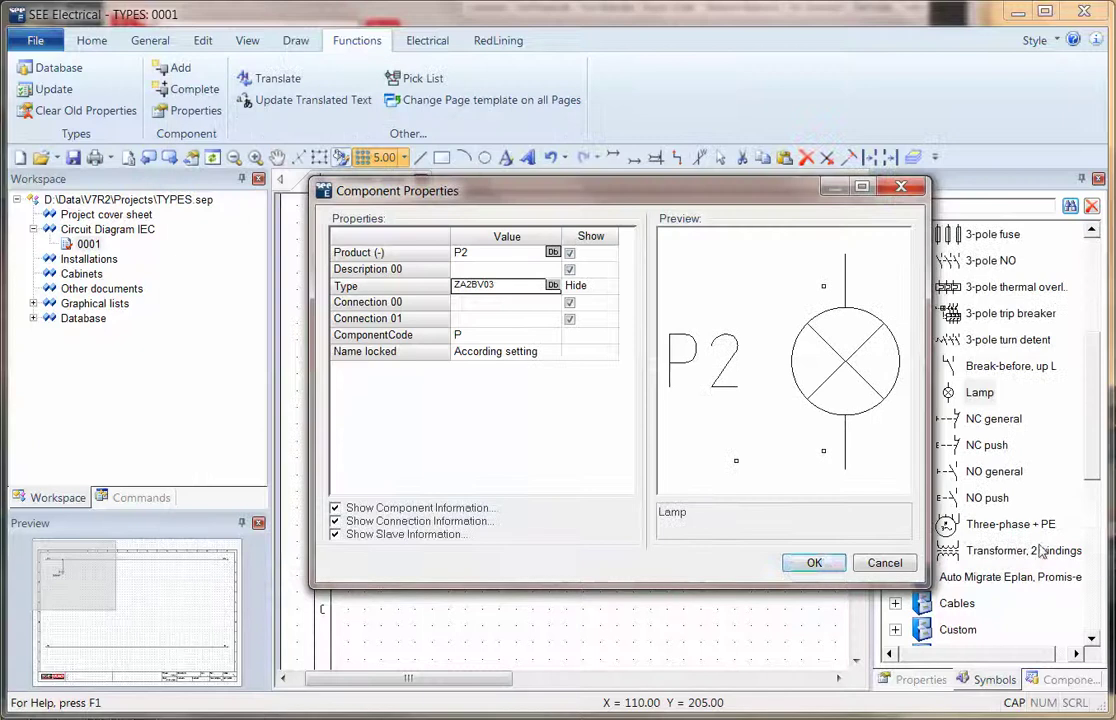
{"action": "left_click", "coordinate": [813, 562]}
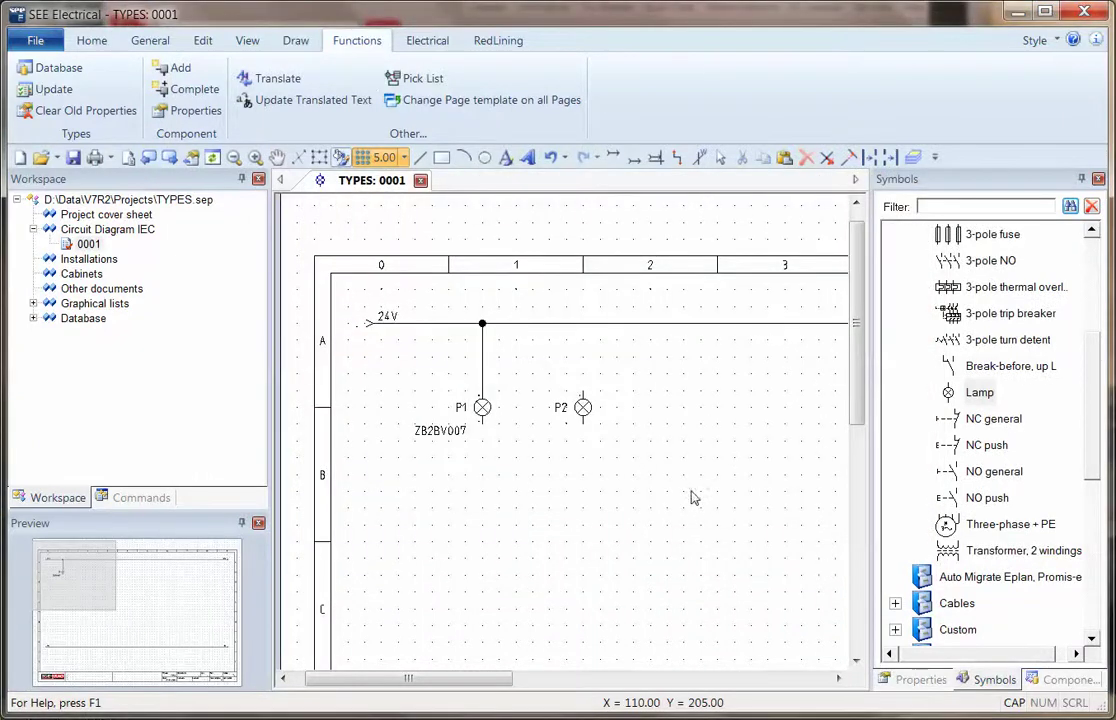
Bring up the Components browser and toggle its display off and on again.
{"action": "left_click", "coordinate": [1052, 680]}
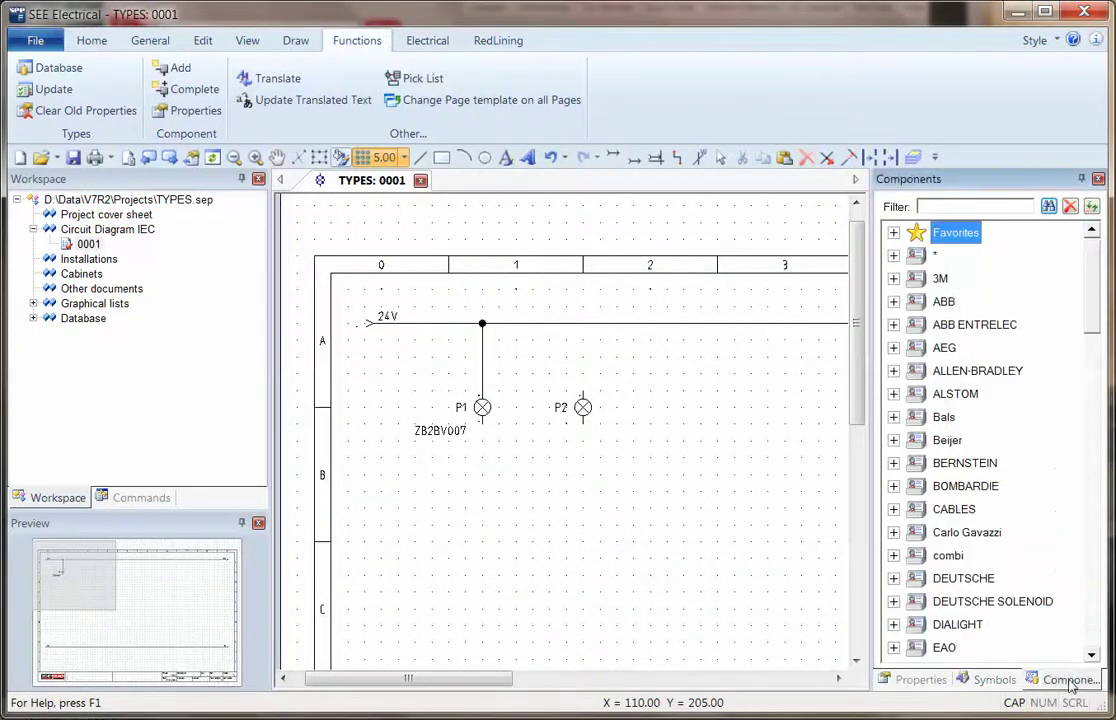
{"action": "left_click", "coordinate": [91, 45]}
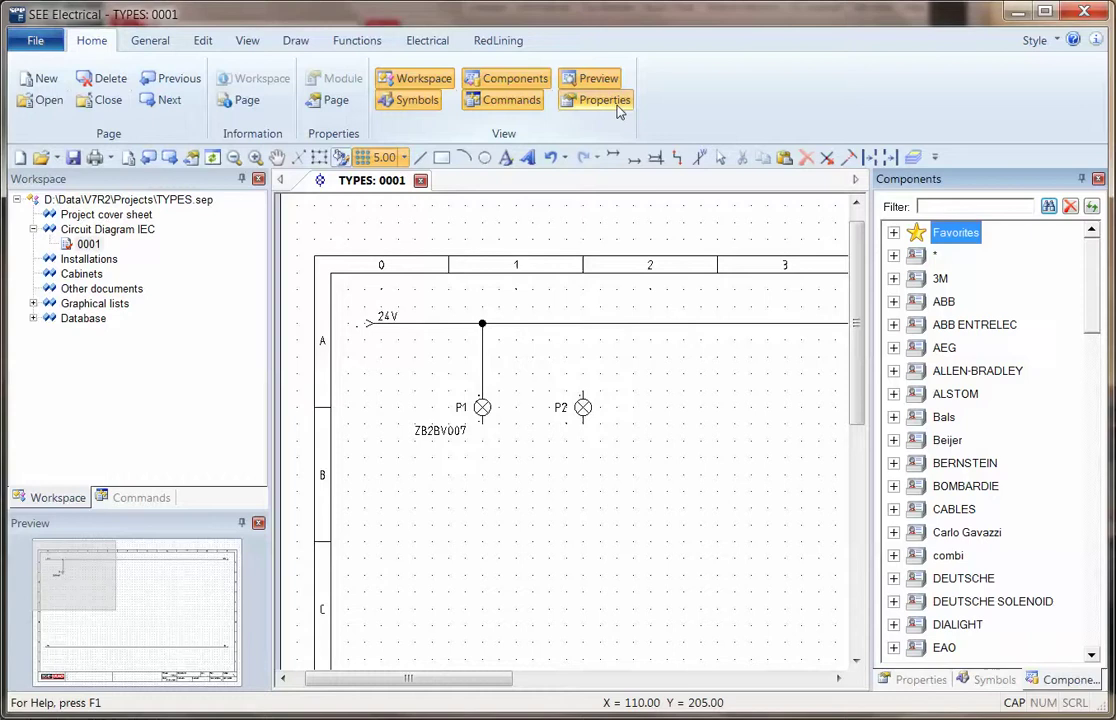
{"action": "left_click", "coordinate": [515, 80]}
{"action": "left_click", "coordinate": [520, 82]}
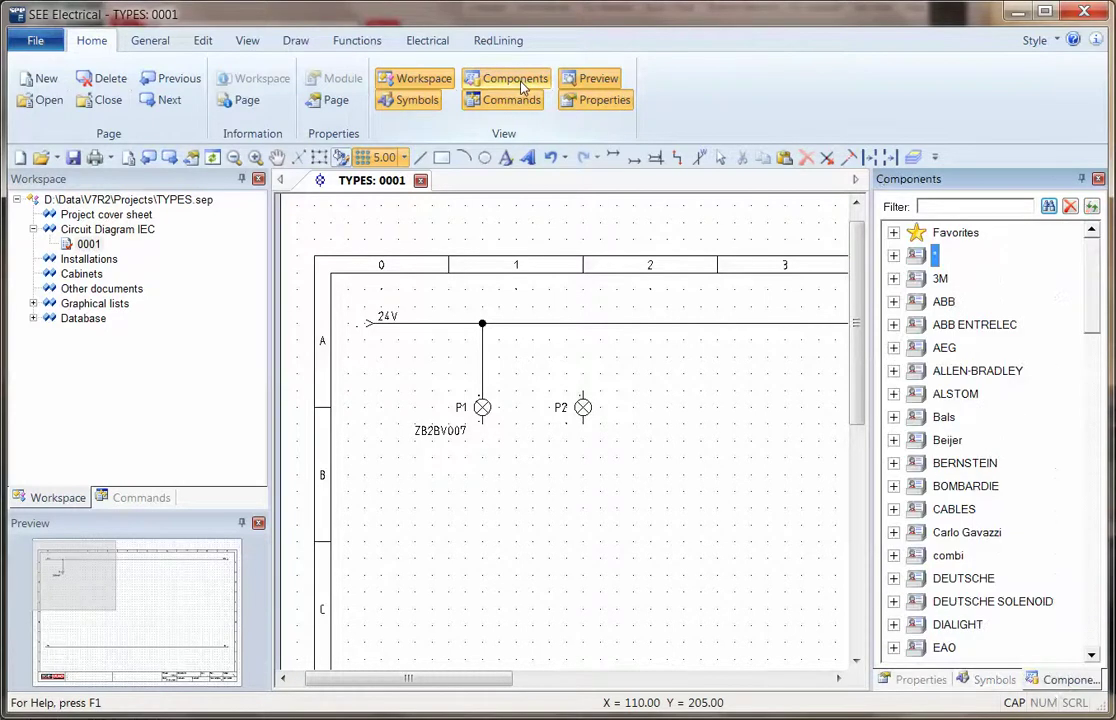
{"action": "left_click", "coordinate": [937, 207]}
Insert the X1,X2 lamp of Telemecanique component ZA2BV03 from Lamps & Indicators into the diagram beside lamp P2, accepting its properties.
{"action": "left_click_drag", "start_coordinate": [1096, 274], "coordinate": [1094, 531]}
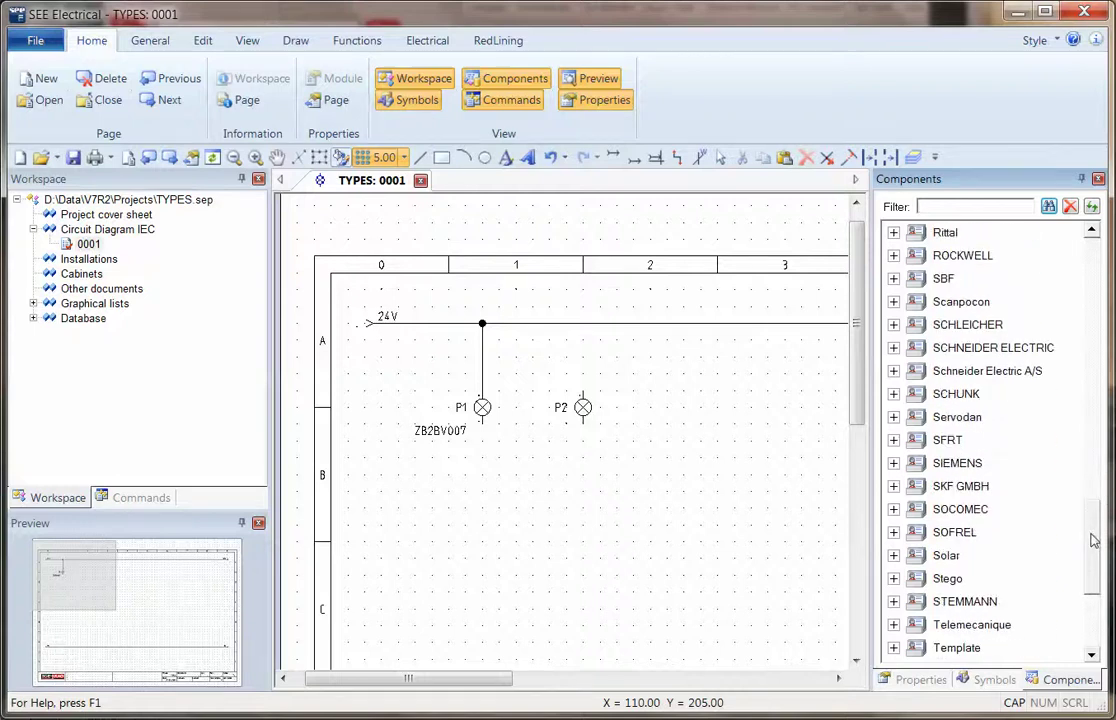
{"action": "left_click", "coordinate": [894, 625]}
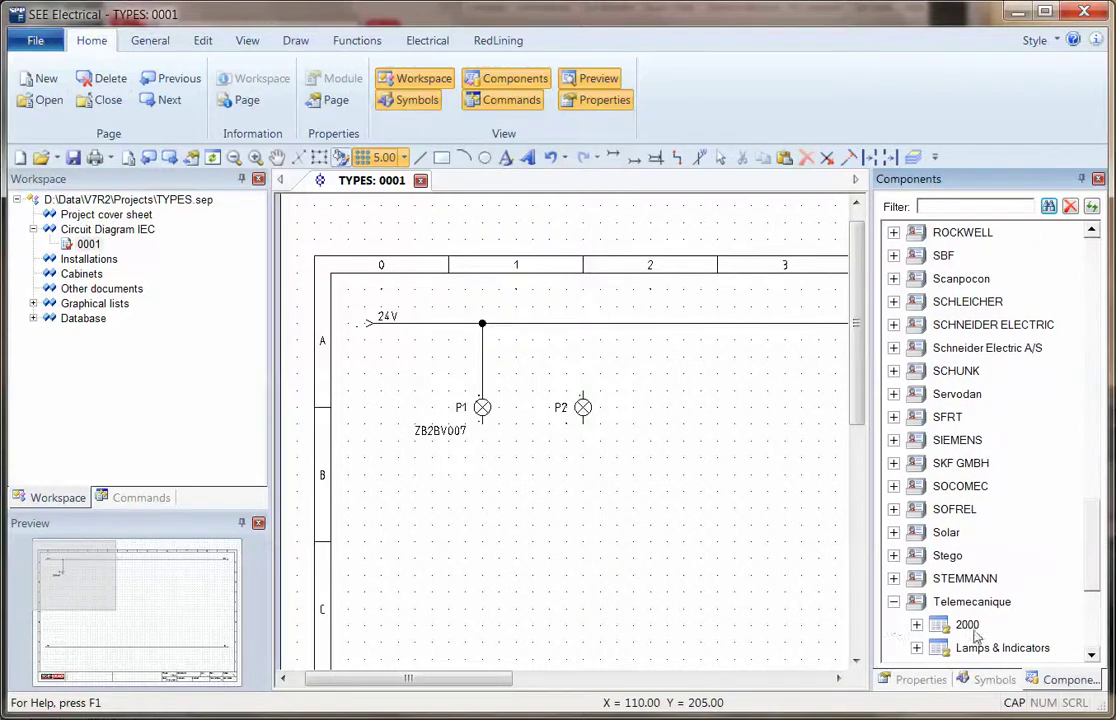
{"action": "left_click", "coordinate": [917, 649]}
{"action": "scroll", "coordinate": [1092, 560], "scroll_direction": "down", "scroll_amount": 4}
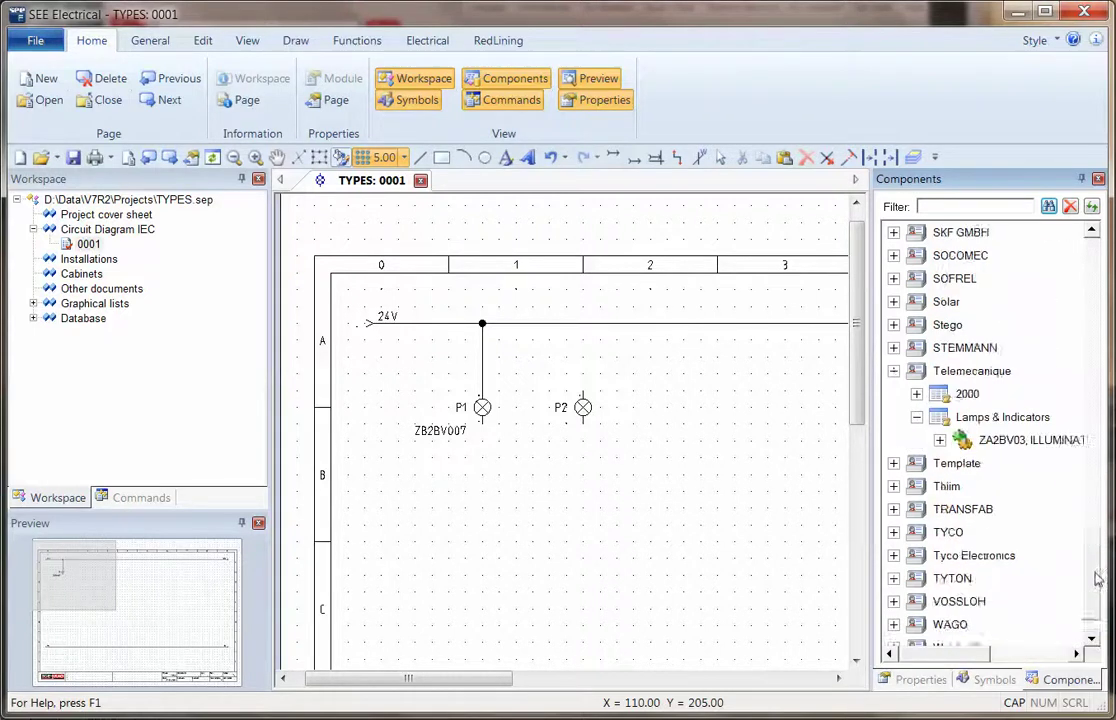
{"action": "left_click", "coordinate": [940, 371]}
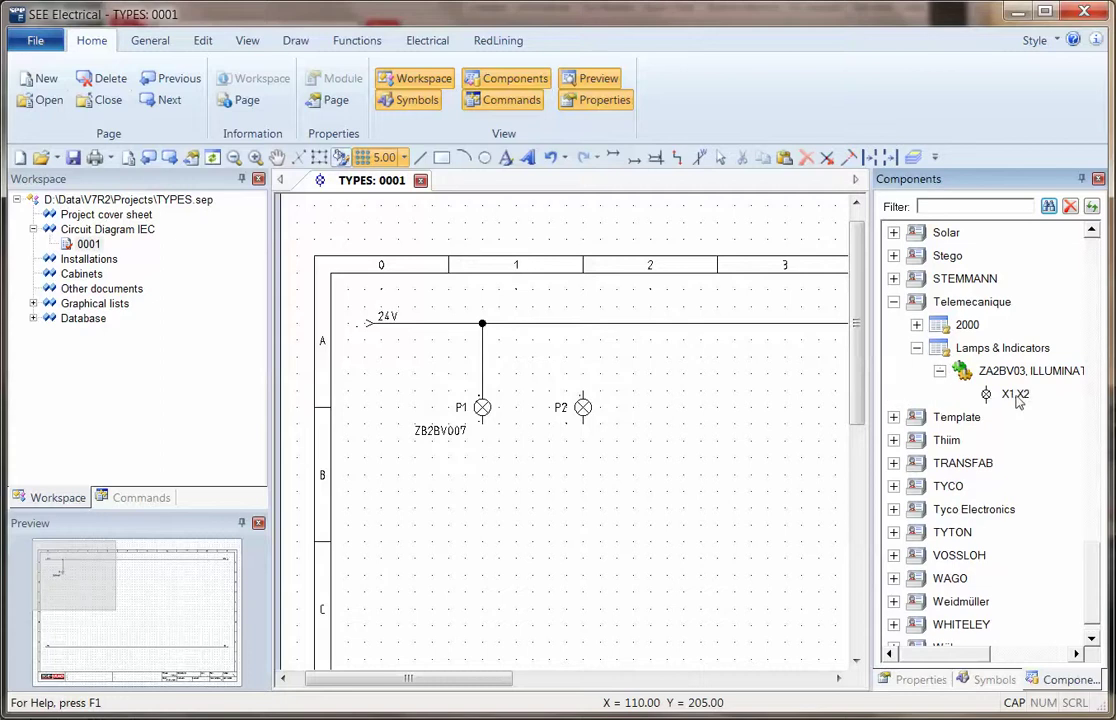
{"action": "mouse_move", "coordinate": [990, 393]}
{"action": "left_mouse_down"}
{"action": "mouse_move", "coordinate": [655, 400]}
{"action": "mouse_move", "coordinate": [683, 390]}
{"action": "left_mouse_up"}
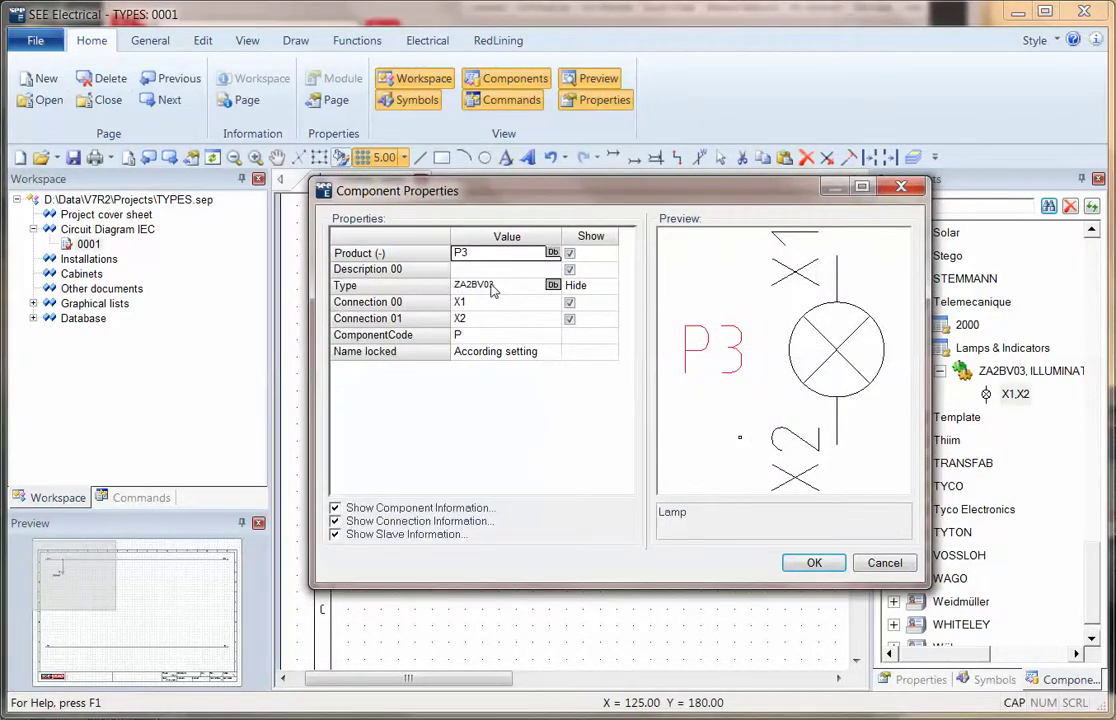
{"action": "left_click", "coordinate": [814, 563]}
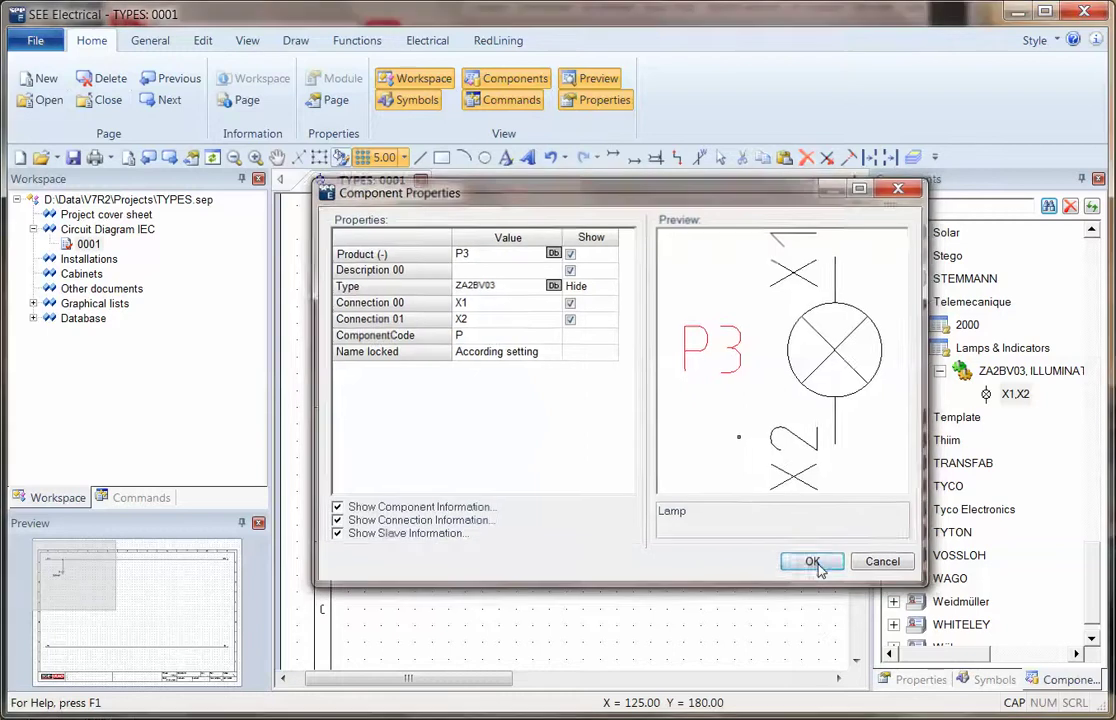
Generate the simple parts list from the graphical lists and open its page 0001 to read the bill of materials.
{"action": "left_click", "coordinate": [34, 304]}
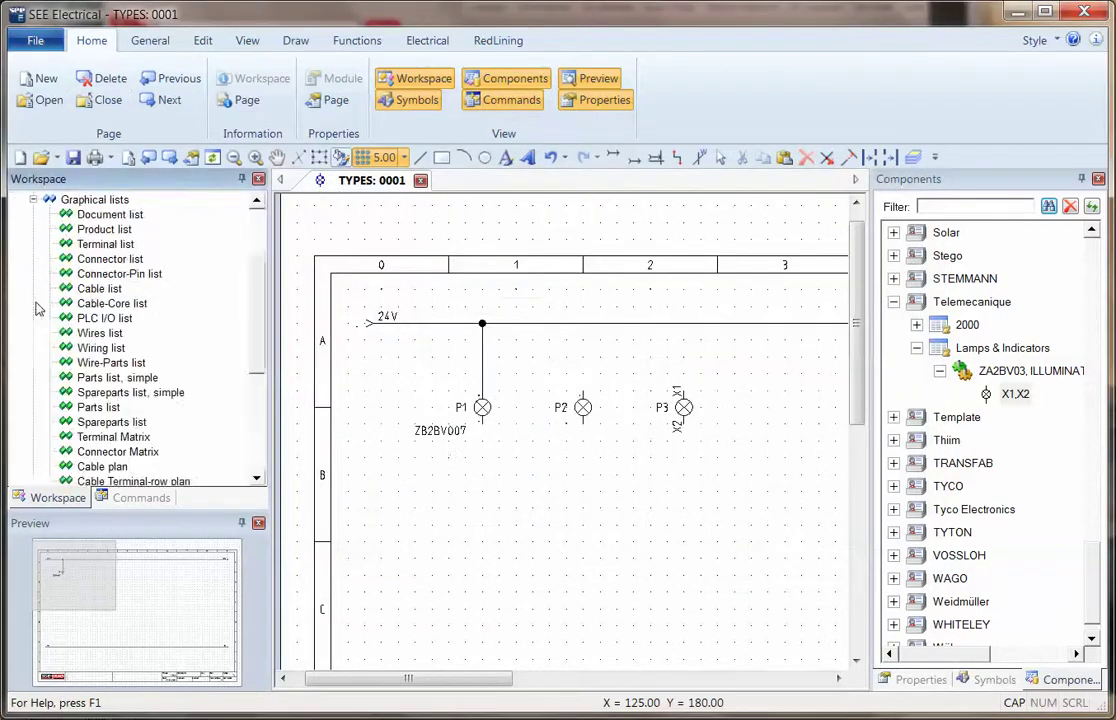
{"action": "right_click", "coordinate": [140, 380]}
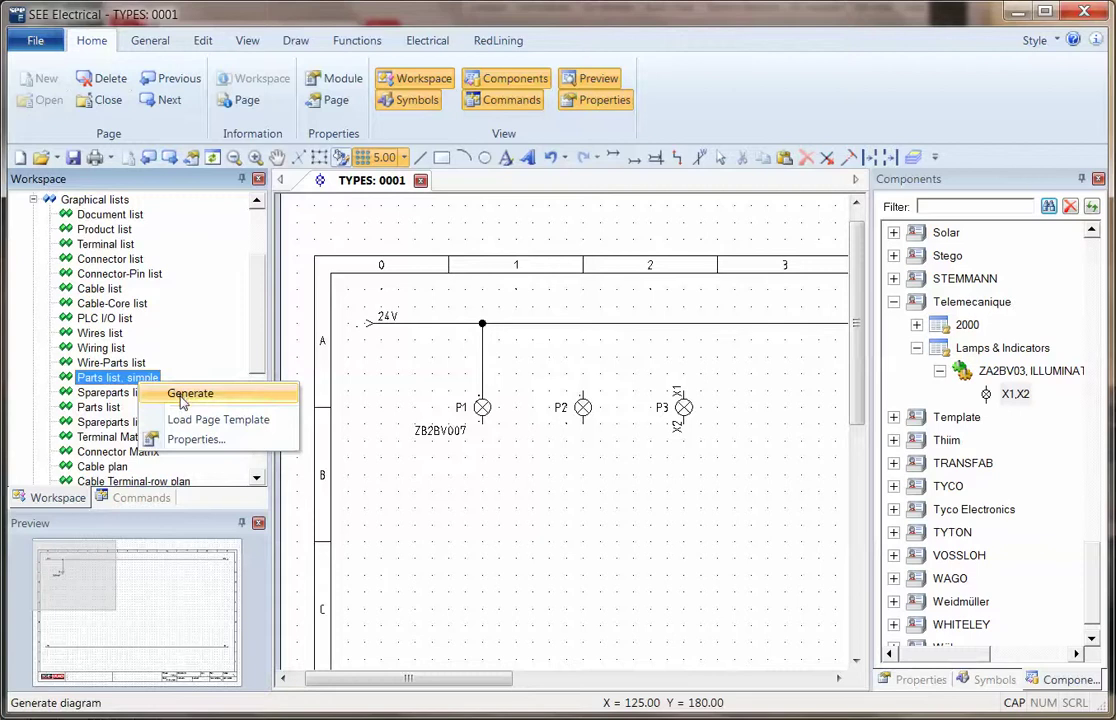
{"action": "left_click", "coordinate": [185, 396]}
{"action": "left_click", "coordinate": [75, 380]}
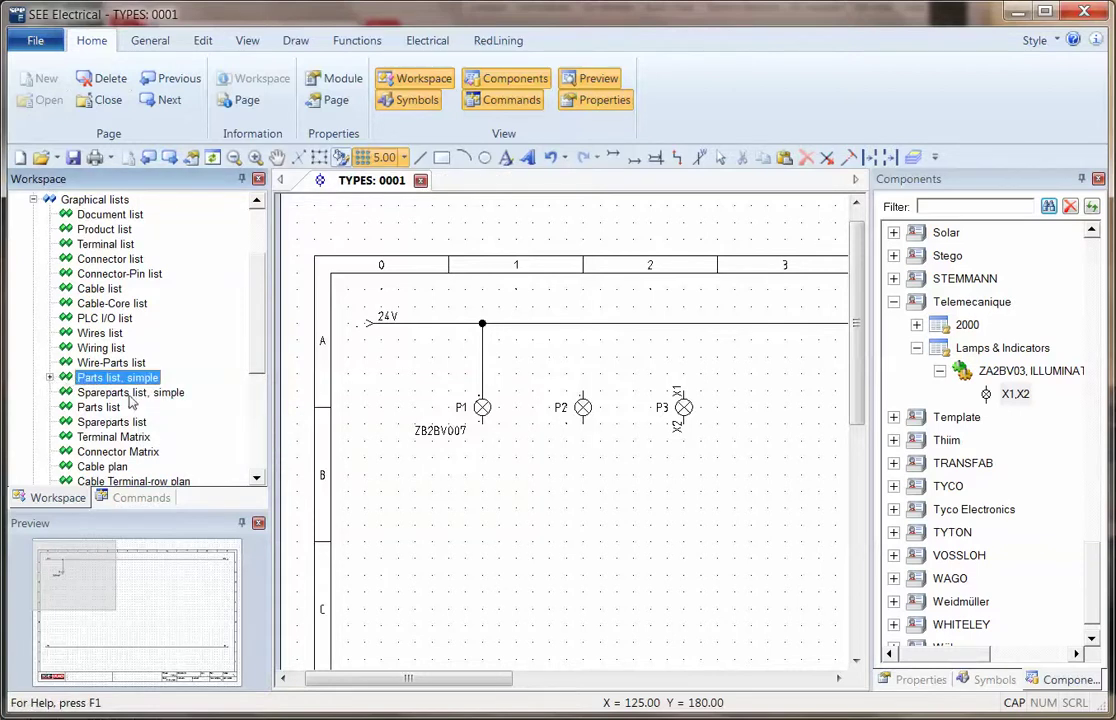
{"action": "left_click", "coordinate": [50, 378]}
{"action": "double_click", "coordinate": [98, 392]}
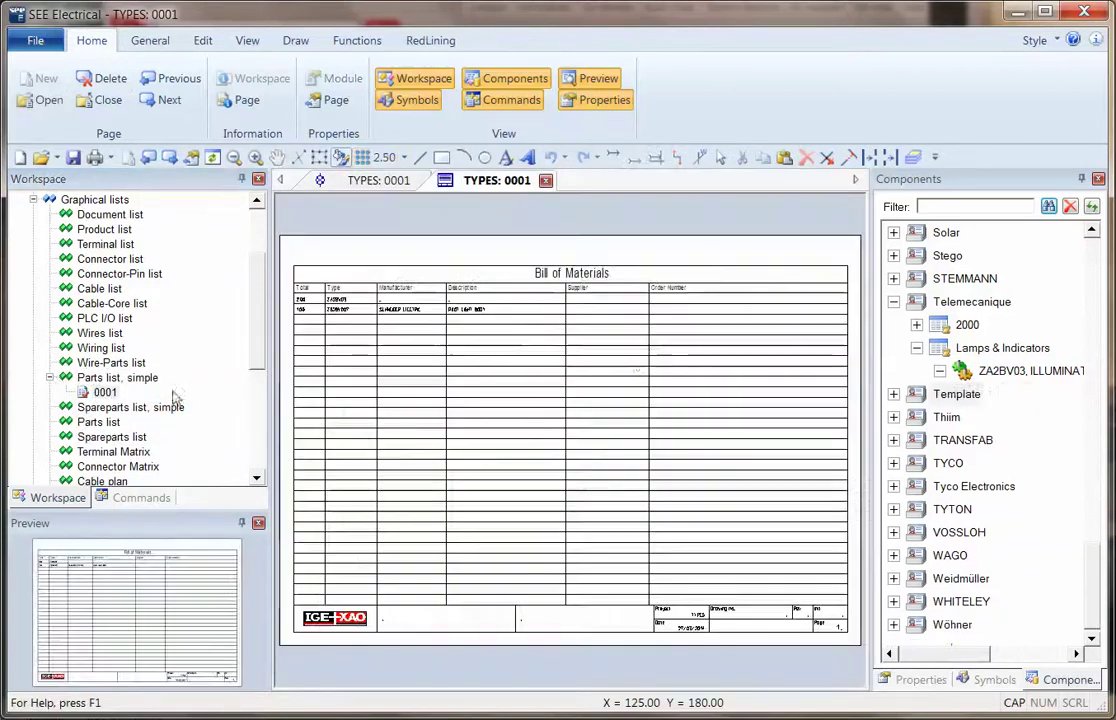
{"action": "scroll", "coordinate": [405, 318], "scroll_direction": "up", "scroll_amount": 2}
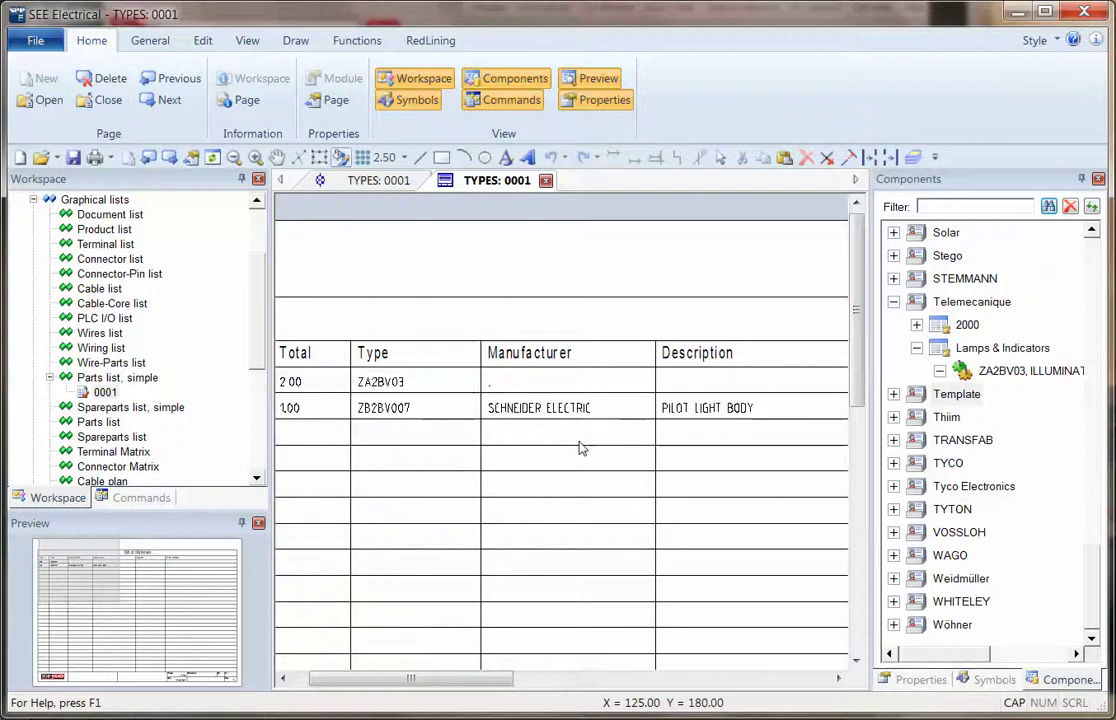
{"action": "left_click_drag", "start_coordinate": [462, 676], "coordinate": [460, 679]}
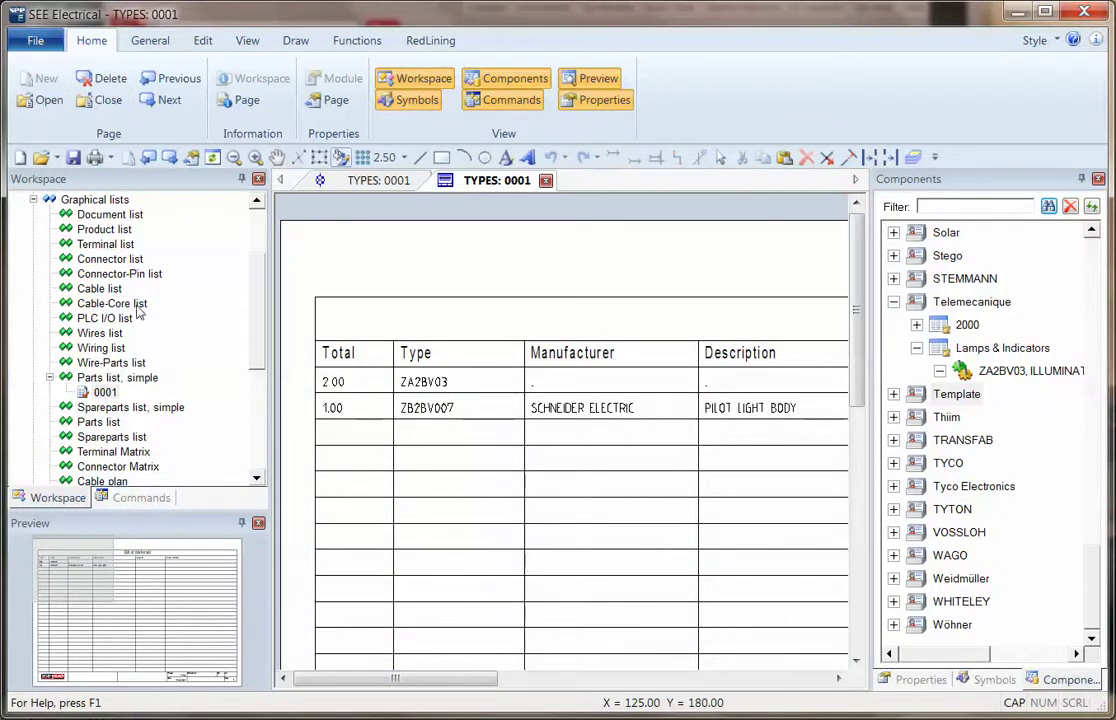
Create a new Cabinets page 1, accepting the default page information.
{"action": "left_click", "coordinate": [34, 201]}
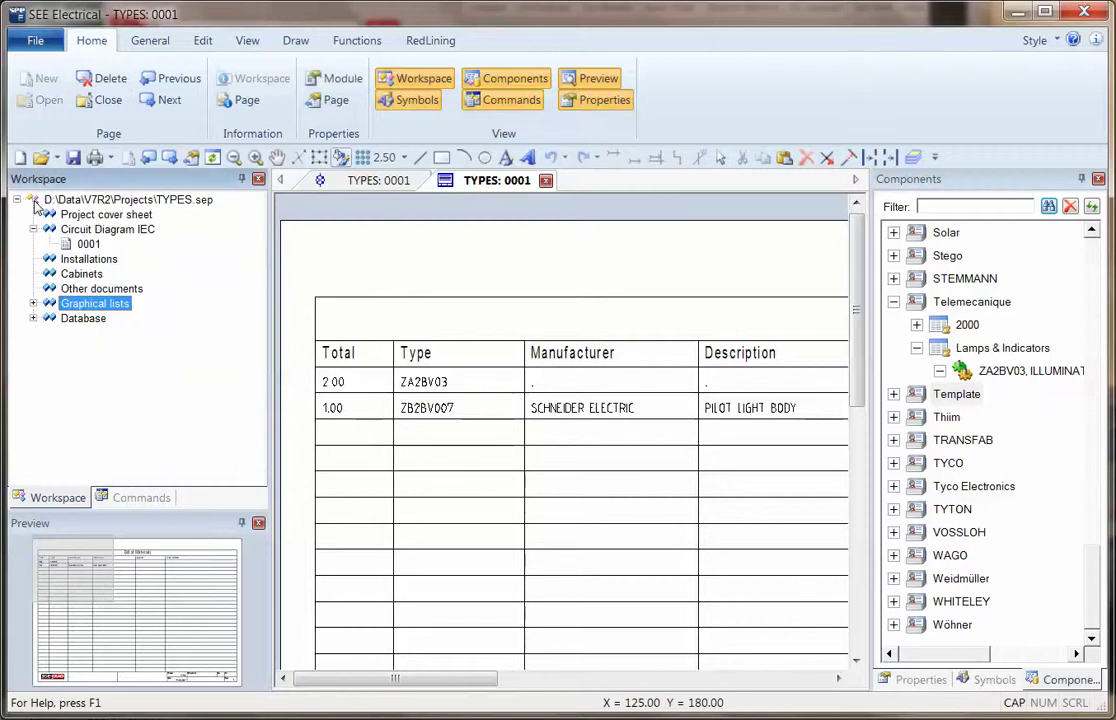
{"action": "right_click", "coordinate": [84, 275]}
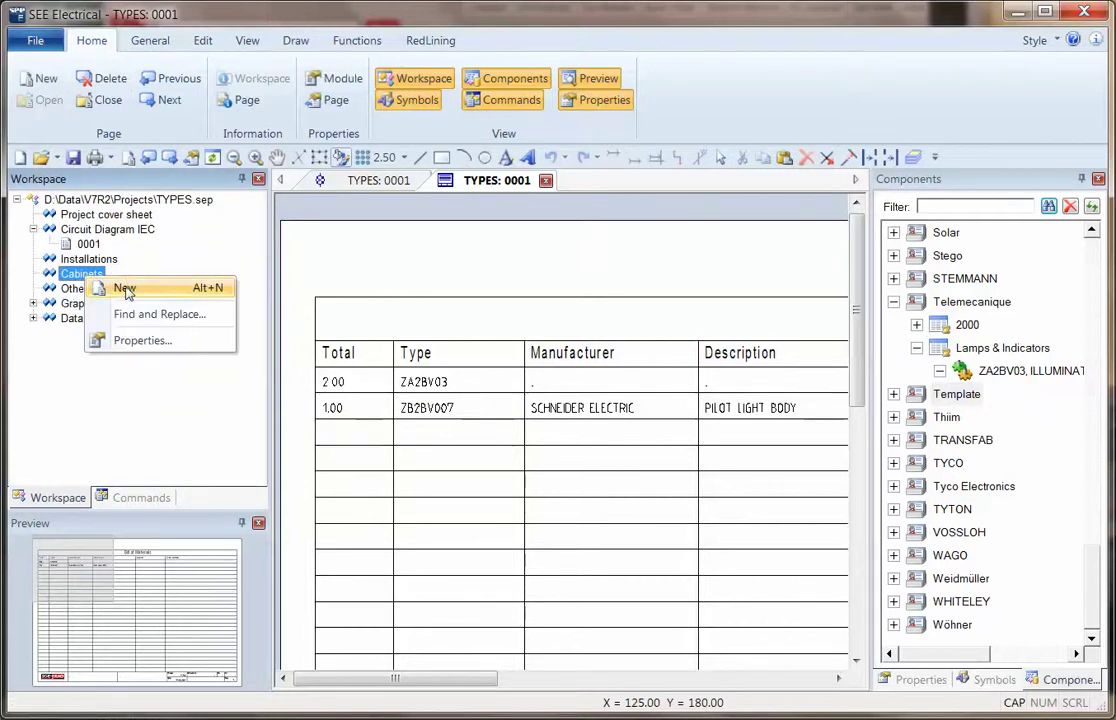
{"action": "left_click", "coordinate": [125, 288]}
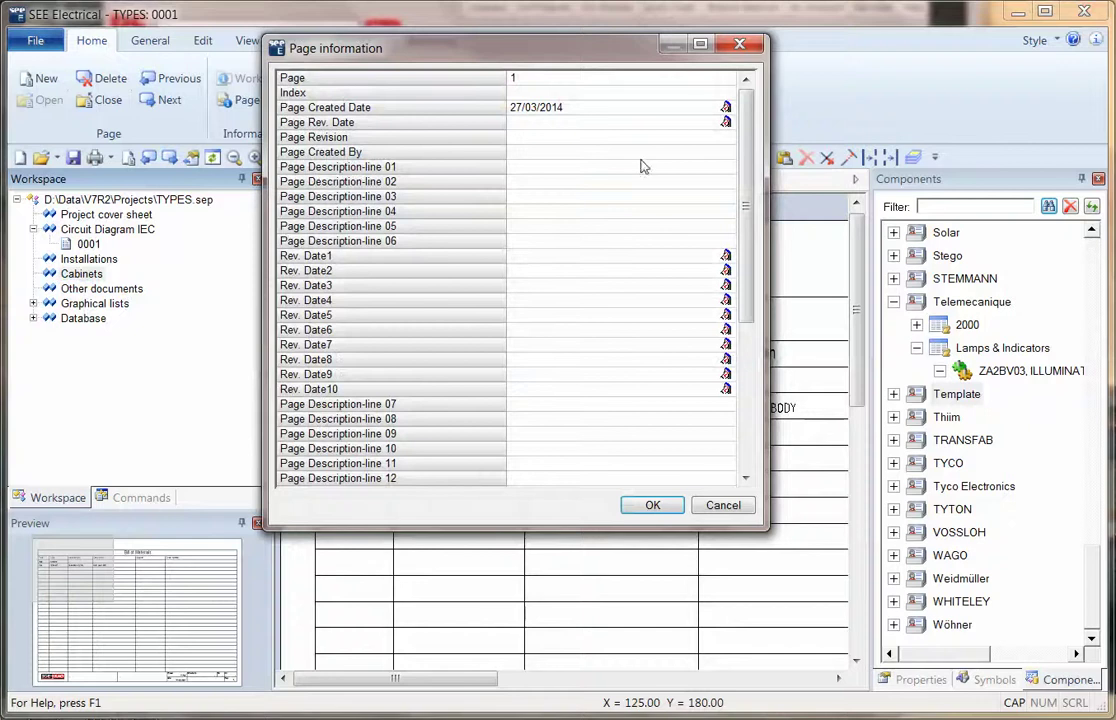
{"action": "left_click", "coordinate": [652, 506]}
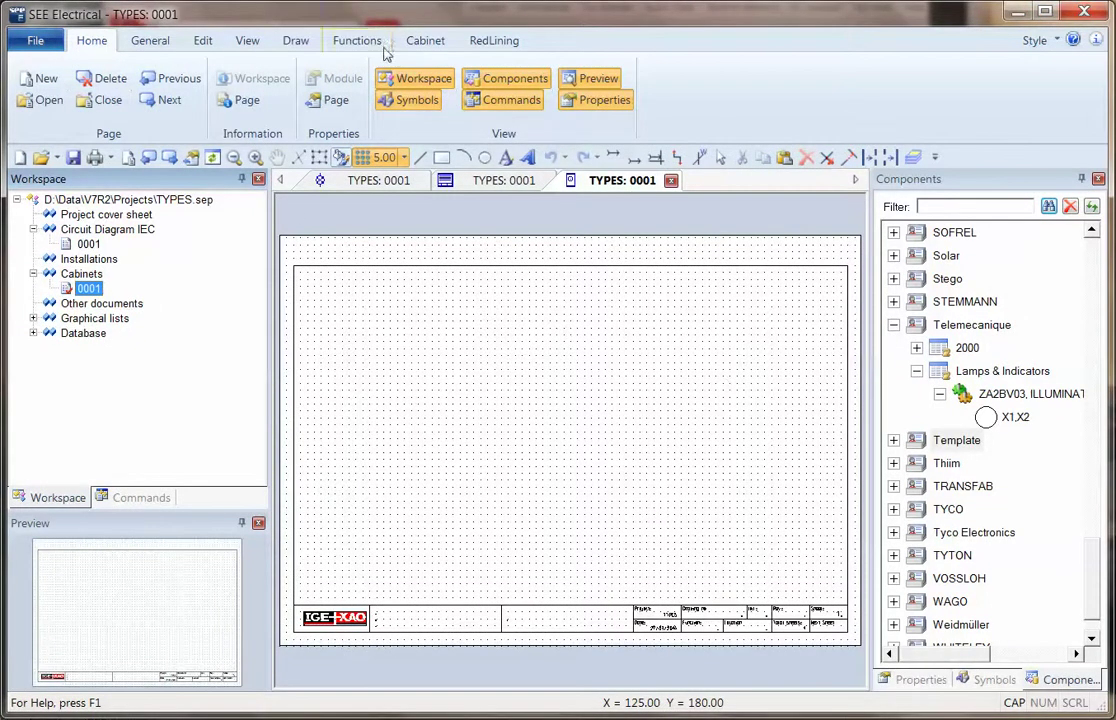
Reopen page 0001 of the simple parts list and examine the manufacturer and description entries for ZA2BV03.
{"action": "left_click", "coordinate": [34, 318]}
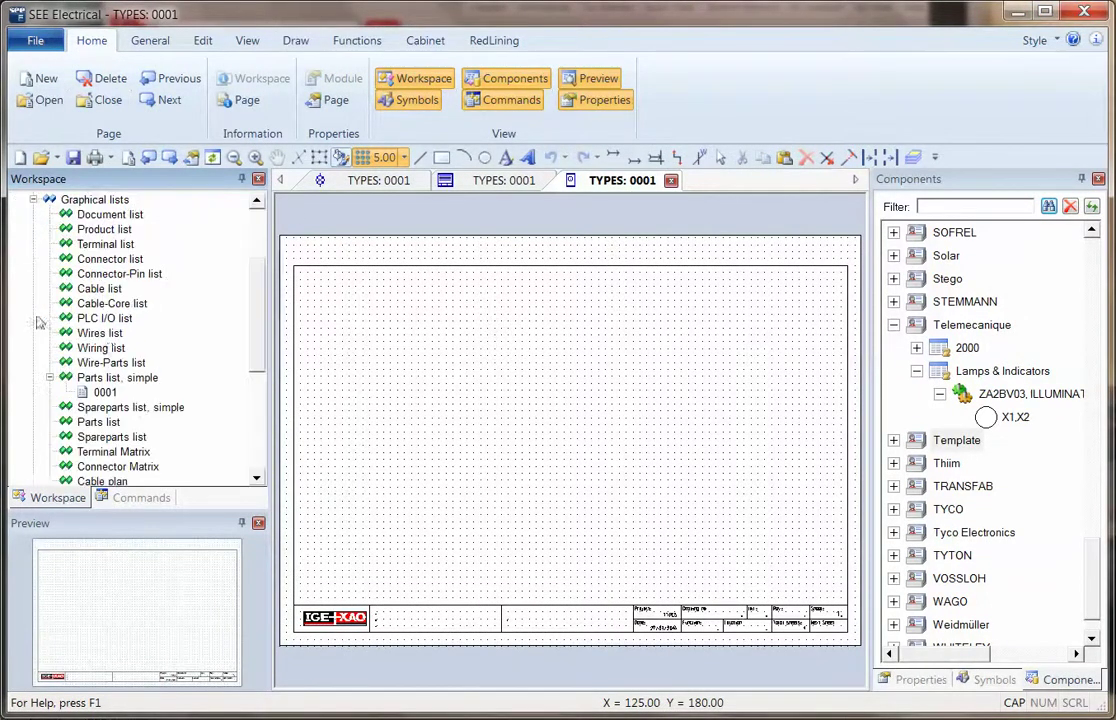
{"action": "double_click", "coordinate": [100, 392]}
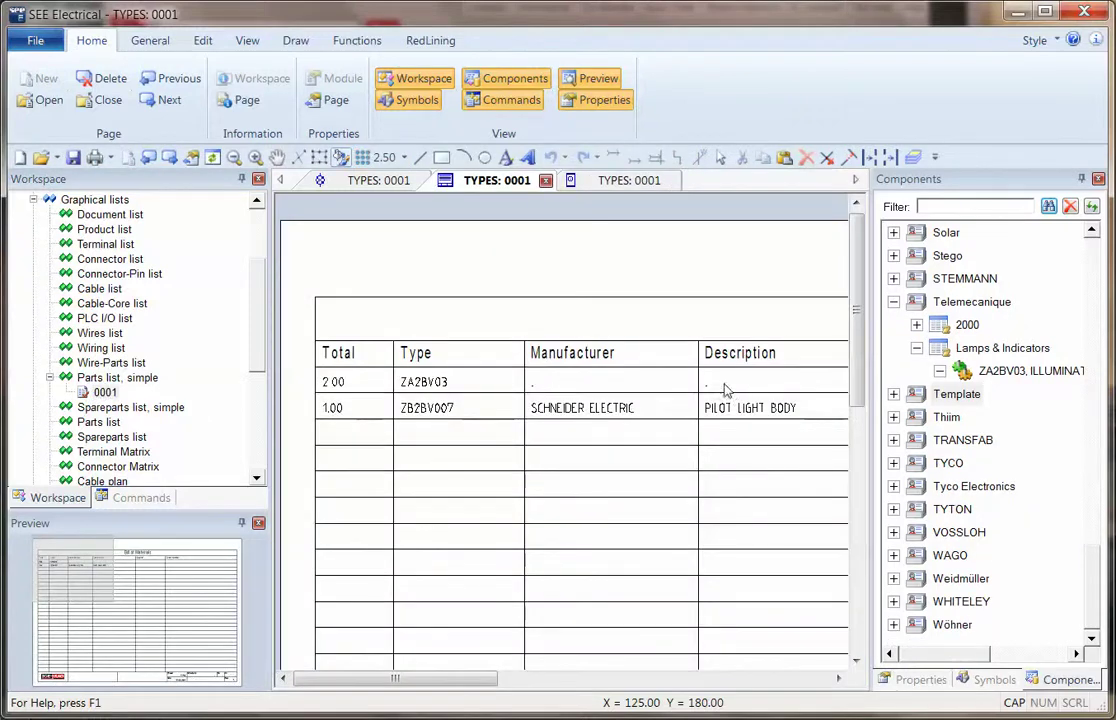
{"action": "left_click_drag", "start_coordinate": [459, 679], "coordinate": [499, 690]}
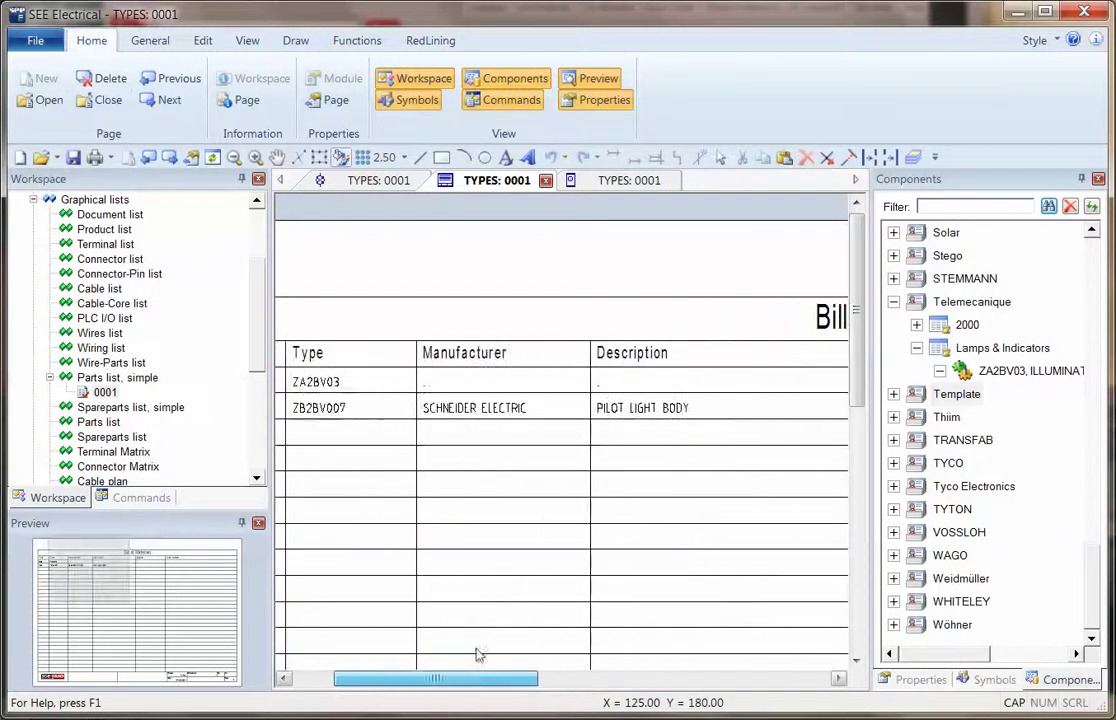
Return to the circuit diagram page and update its types from the type database, confirming the update.
{"action": "left_click", "coordinate": [361, 46]}
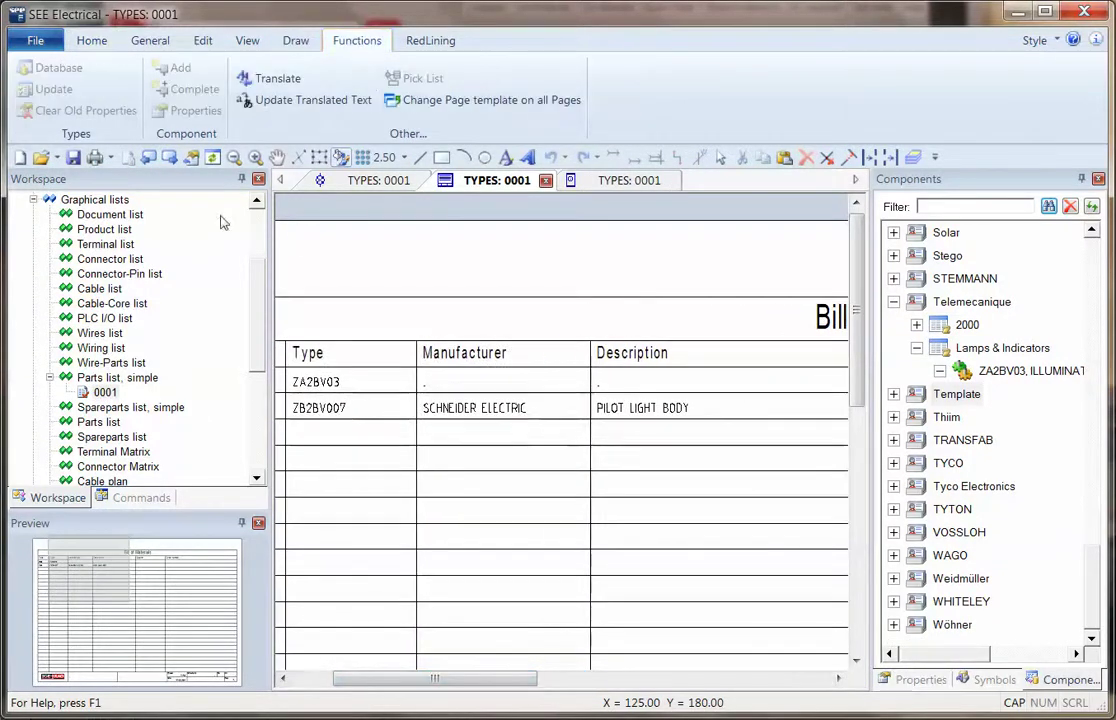
{"action": "left_click", "coordinate": [349, 183]}
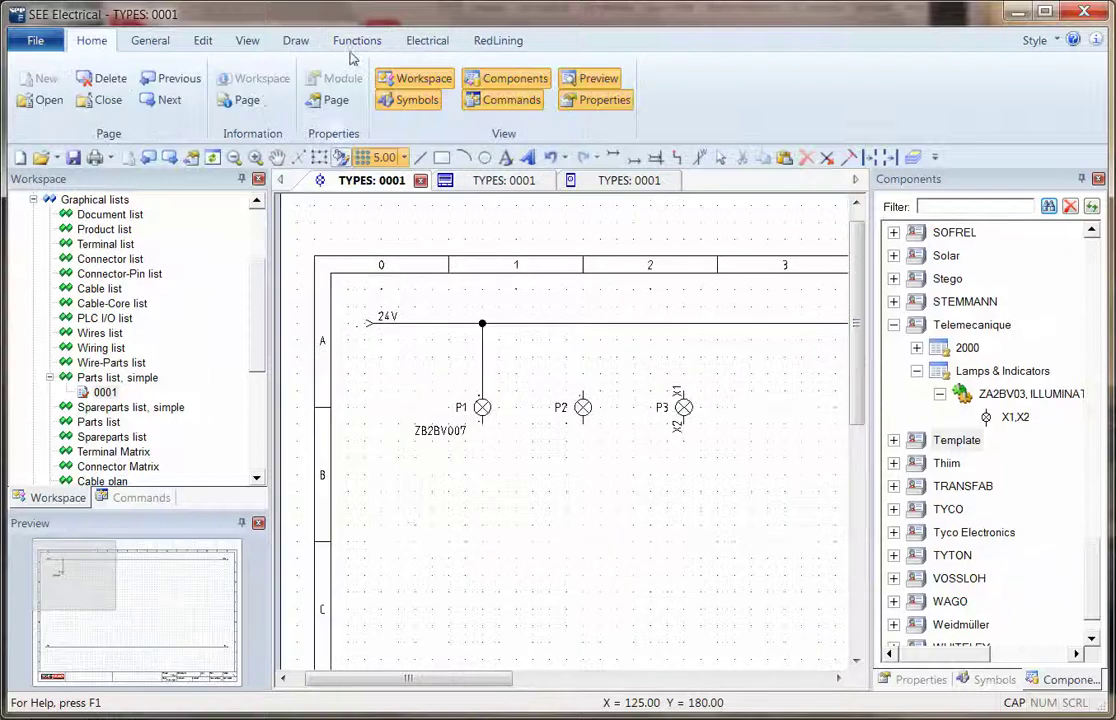
{"action": "left_click", "coordinate": [358, 42]}
{"action": "left_click", "coordinate": [55, 90]}
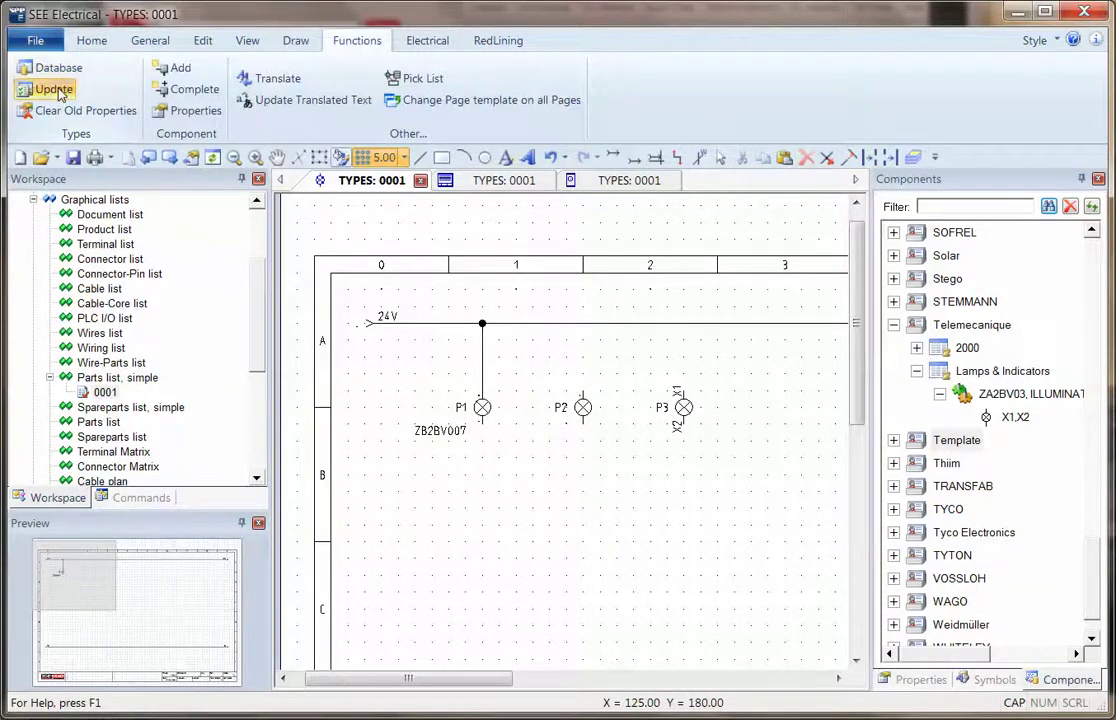
{"action": "left_click", "coordinate": [642, 422]}
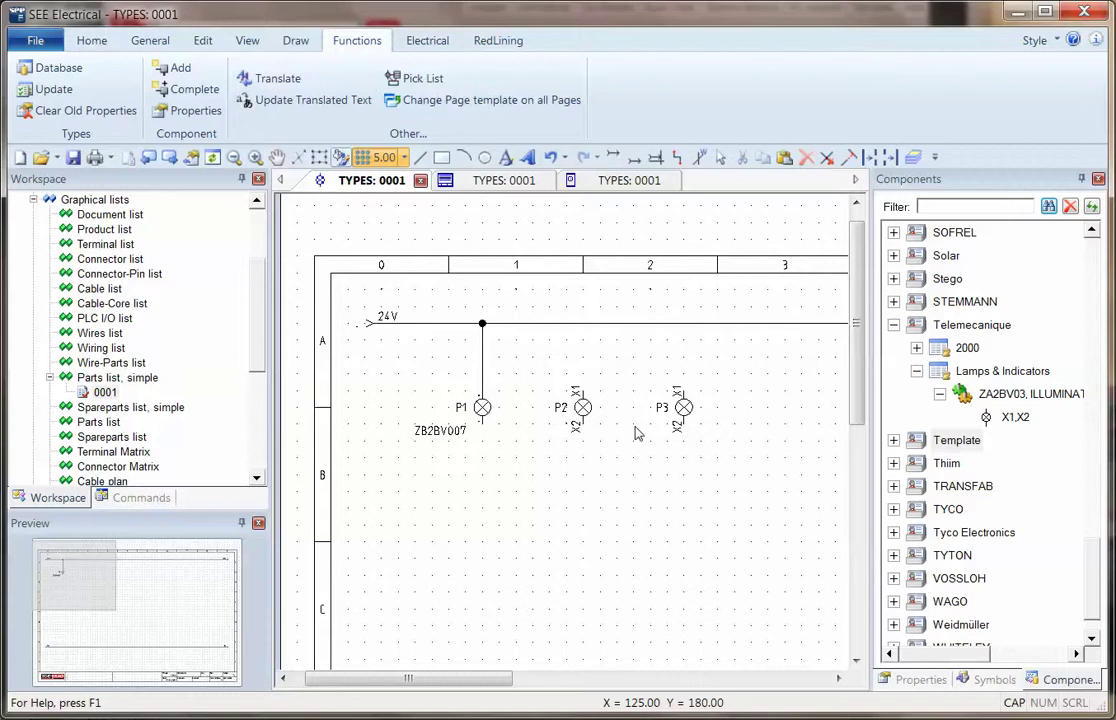
Regenerate the simple parts list and check the manufacturer, description, supplier and order number columns.
{"action": "right_click", "coordinate": [96, 378]}
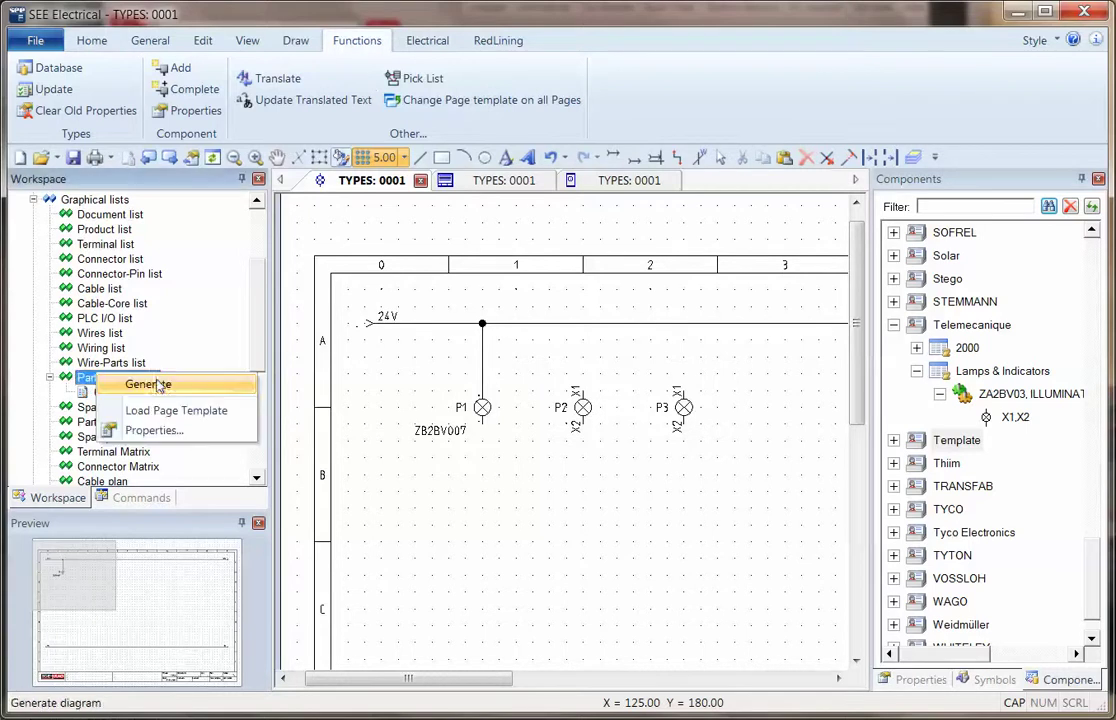
{"action": "left_click", "coordinate": [148, 386]}
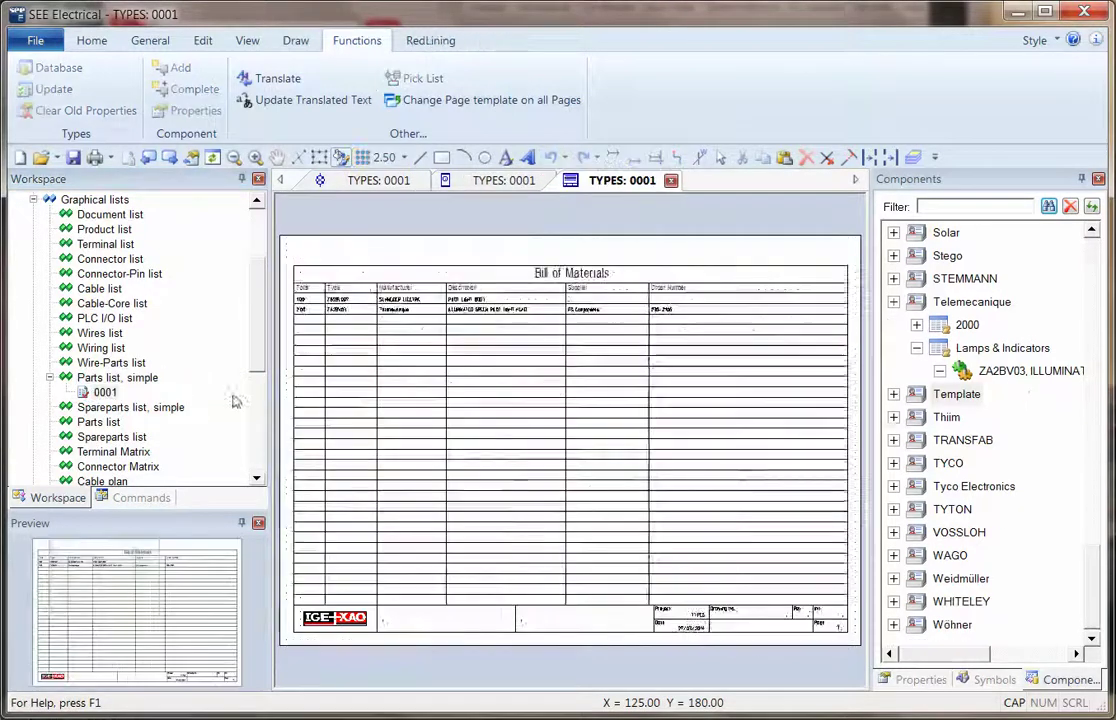
{"action": "scroll", "coordinate": [520, 374], "scroll_direction": "up", "scroll_amount": 3}
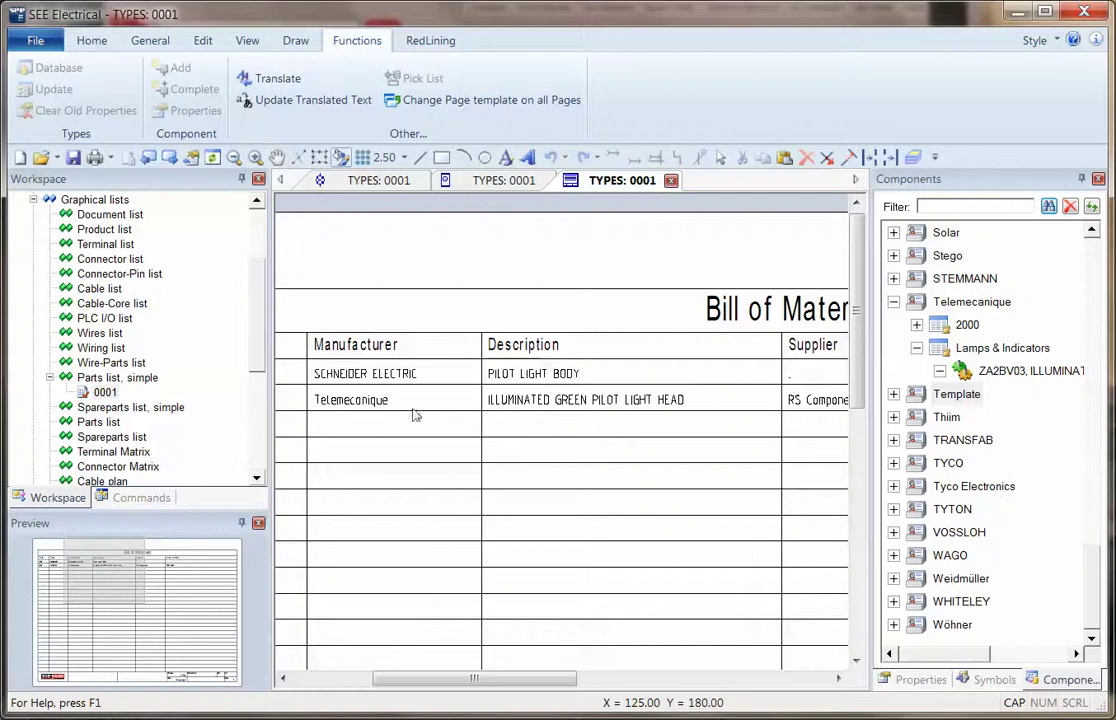
{"action": "left_click_drag", "start_coordinate": [481, 683], "coordinate": [641, 688]}
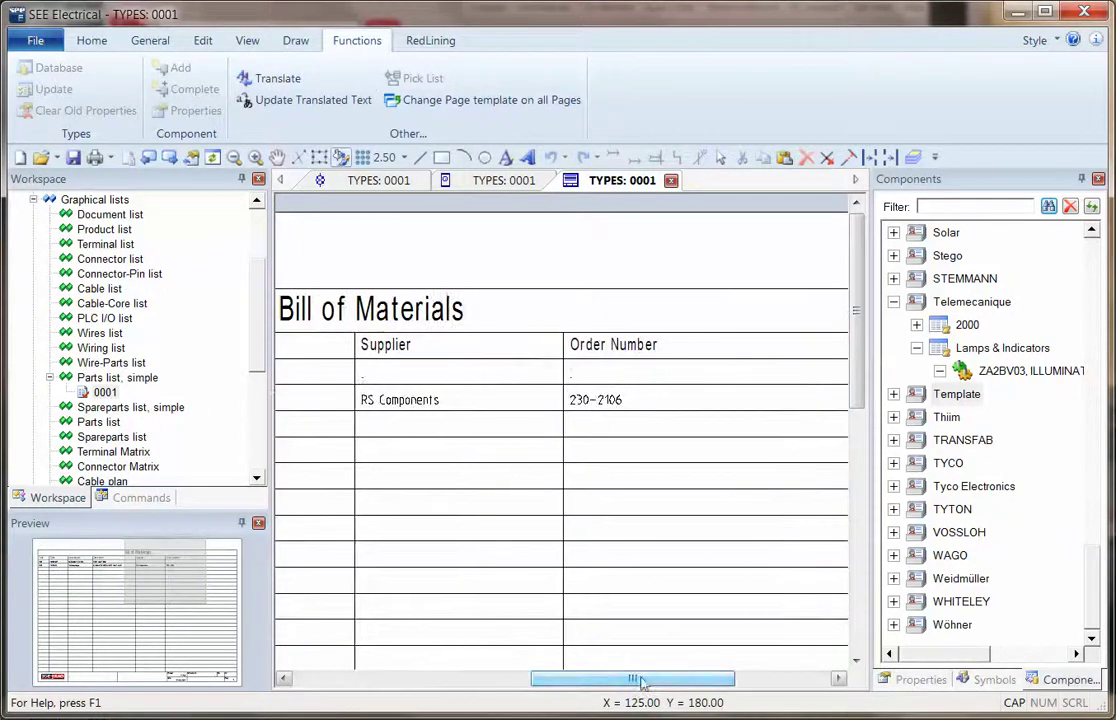
Open cabinet page 0001 and place component P3 from the Pick List at X 170, Y 210.
{"action": "left_click", "coordinate": [35, 201]}
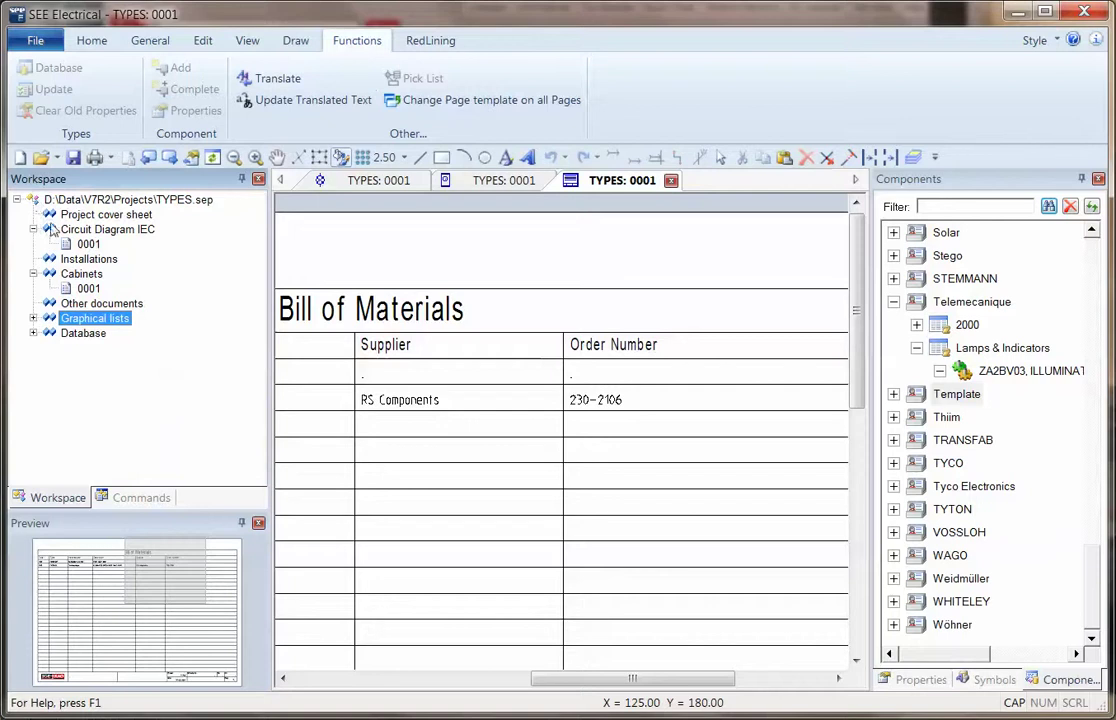
{"action": "double_click", "coordinate": [70, 288]}
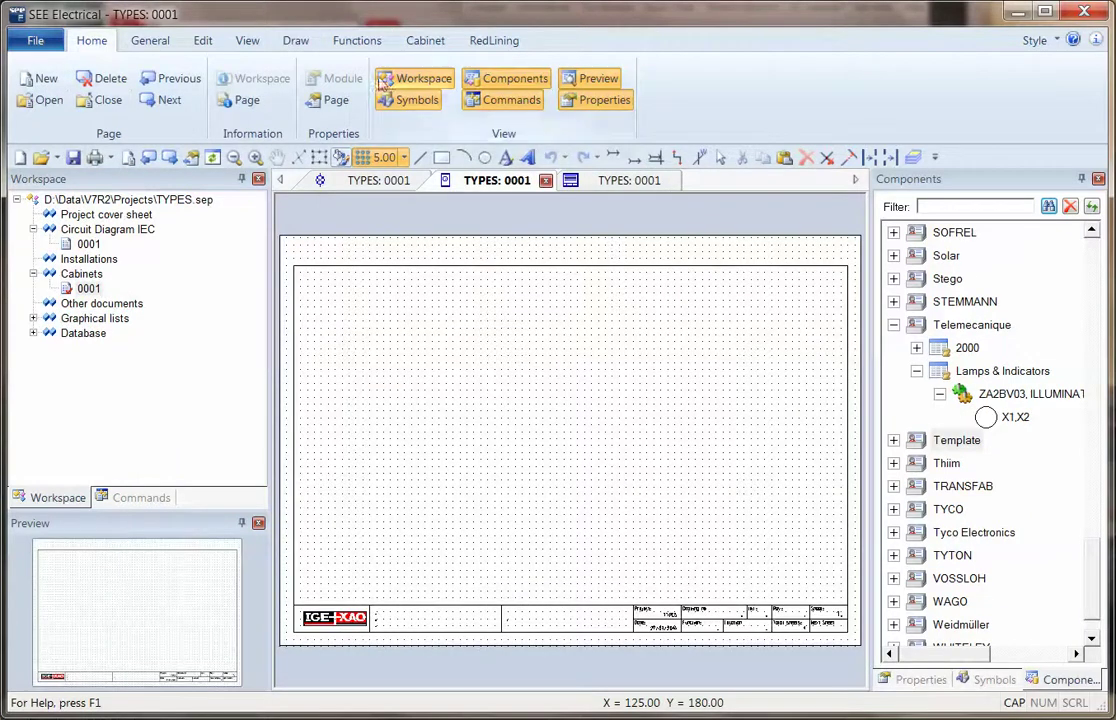
{"action": "left_click", "coordinate": [374, 46]}
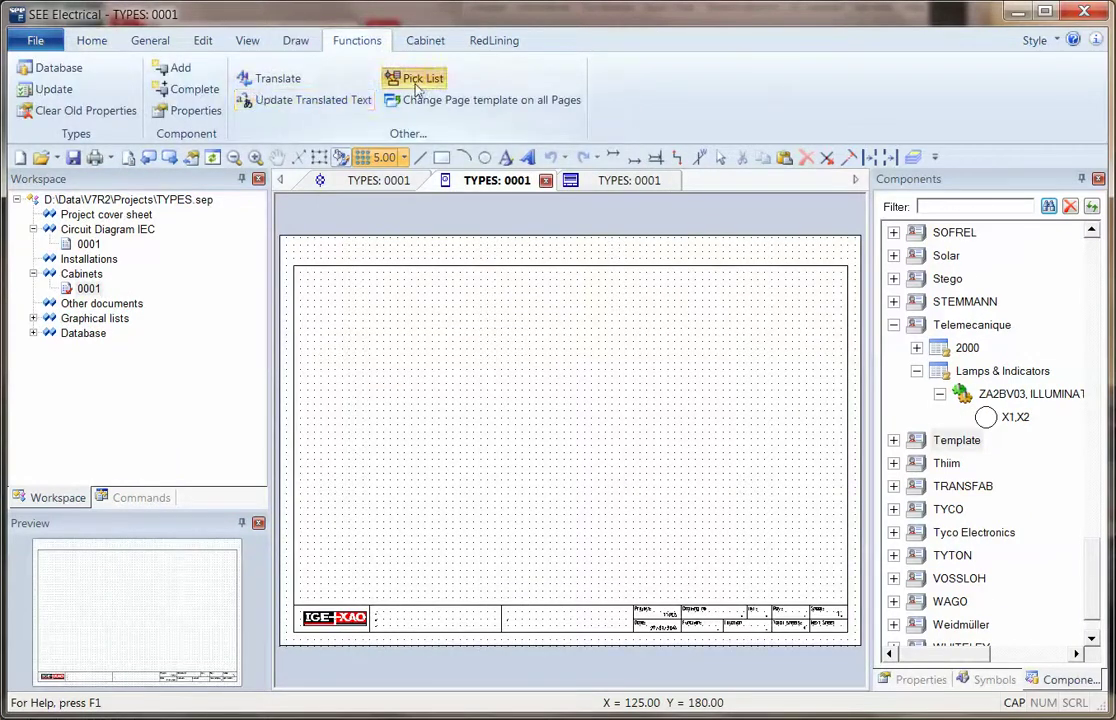
{"action": "left_click", "coordinate": [396, 79]}
{"action": "left_click", "coordinate": [632, 288]}
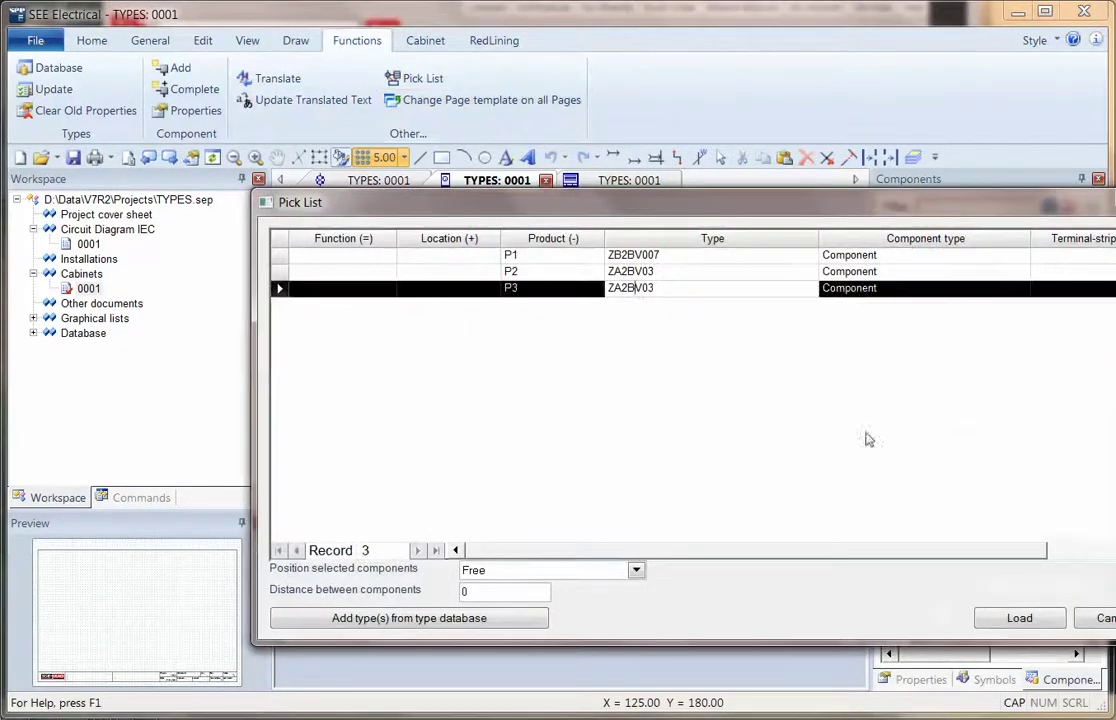
{"action": "left_click", "coordinate": [1019, 618]}
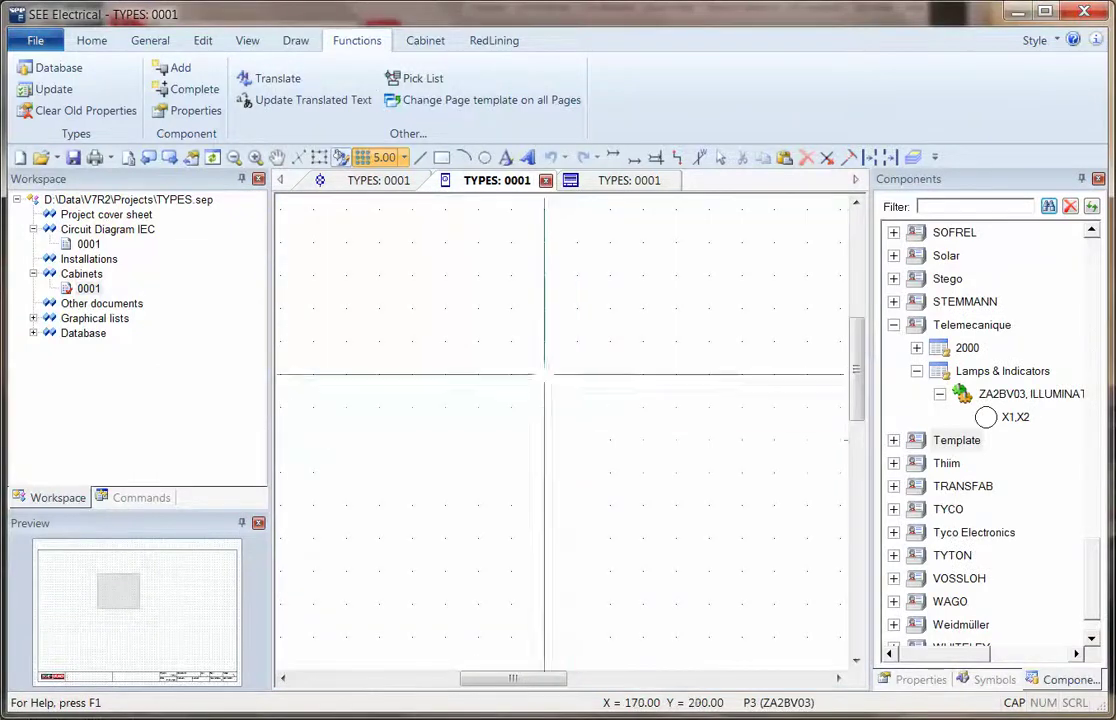
{"action": "left_click", "coordinate": [547, 340]}
Load P2 from the Pick List, place it level with P3 at X 185, Y 210, and close the list.
{"action": "left_click", "coordinate": [669, 273]}
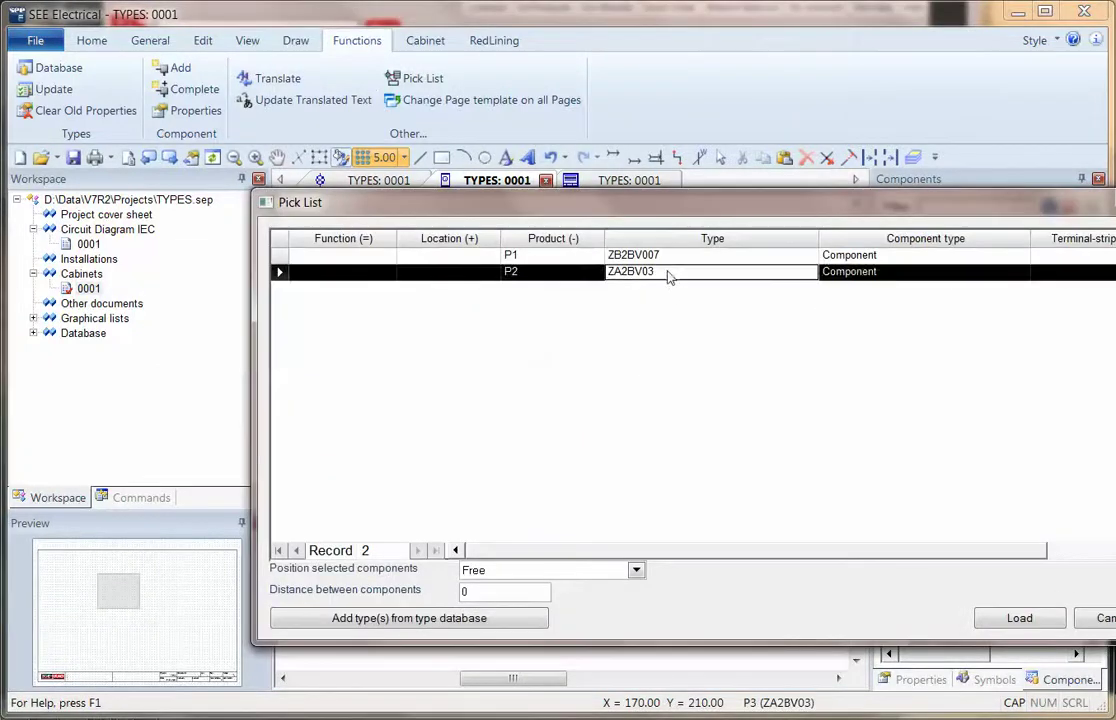
{"action": "left_click", "coordinate": [1040, 619]}
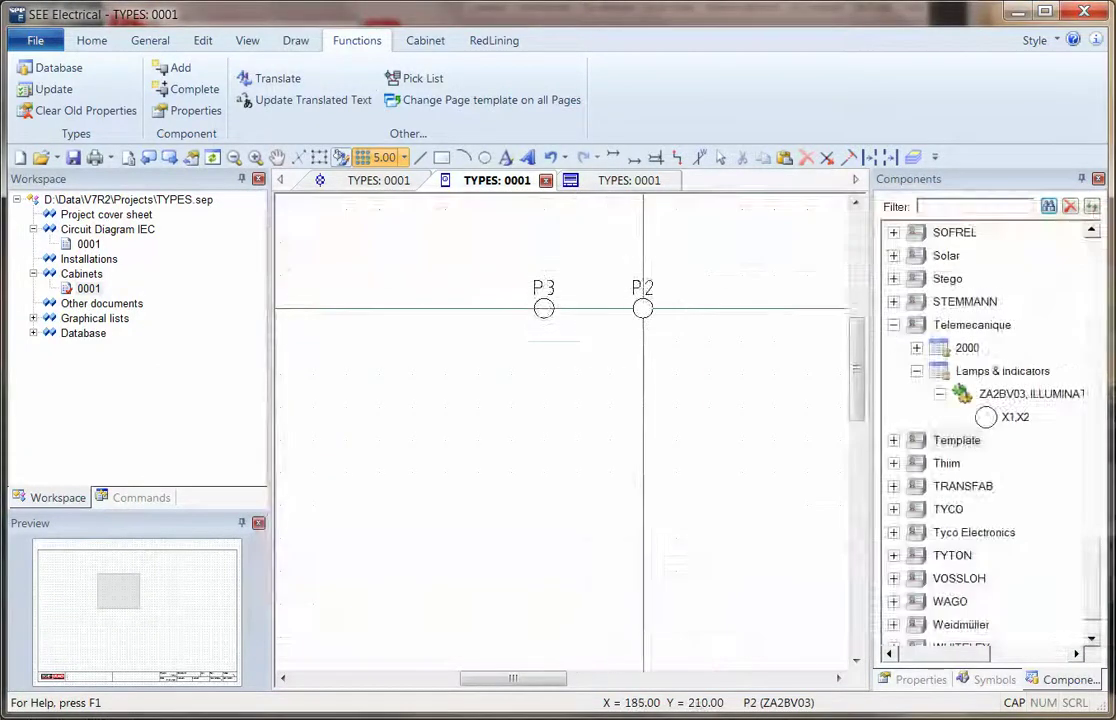
{"action": "left_click", "coordinate": [643, 304]}
{"action": "left_click", "coordinate": [1105, 619]}
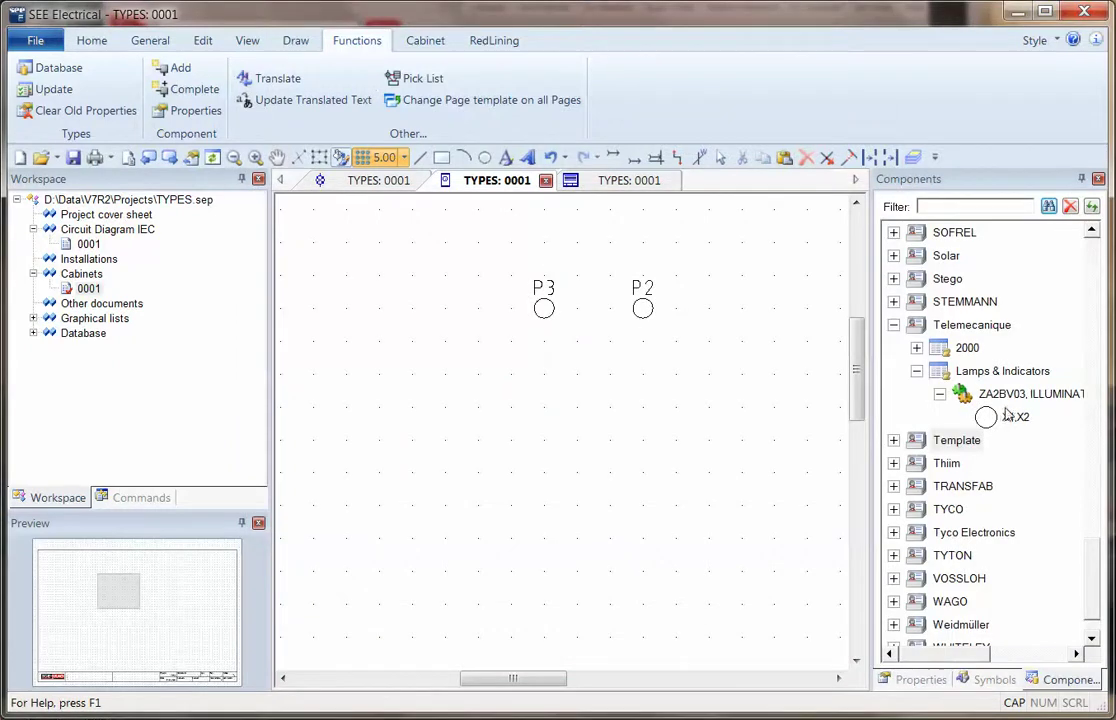
Insert the X1,X2 cabinet symbol of Telemecanique ZA2BV03 below P3 and P2 at X 180, Y 195, with product name h1.
{"action": "left_click_drag", "start_coordinate": [1020, 427], "coordinate": [610, 406]}
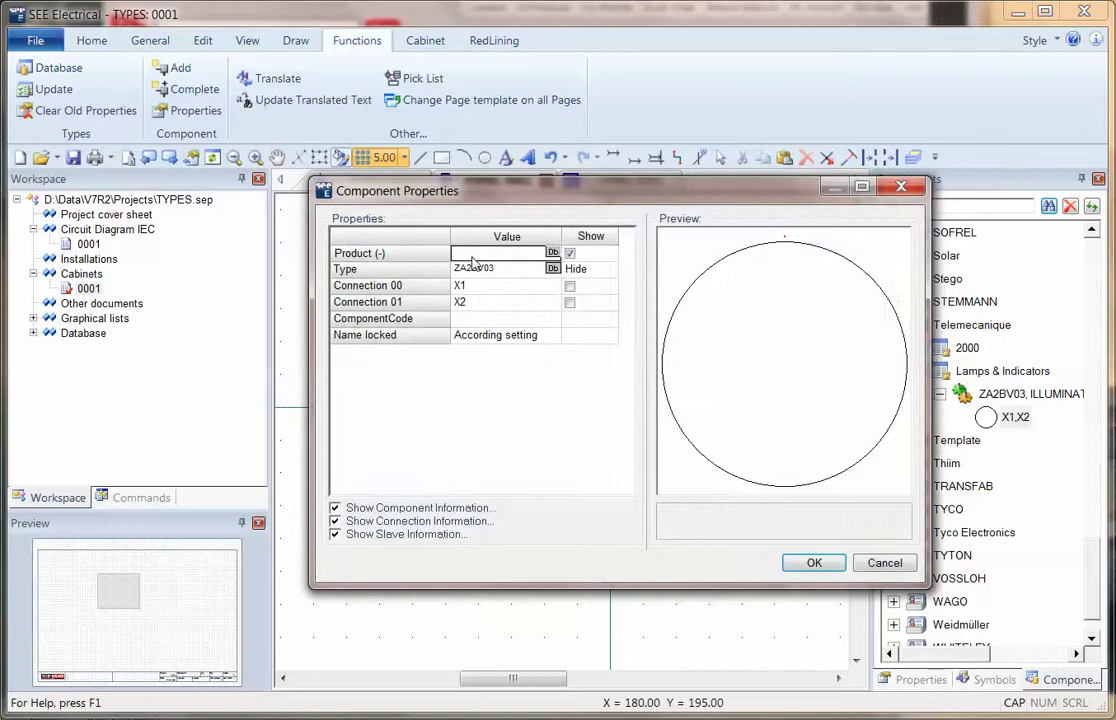
{"action": "type", "text": "h1"}
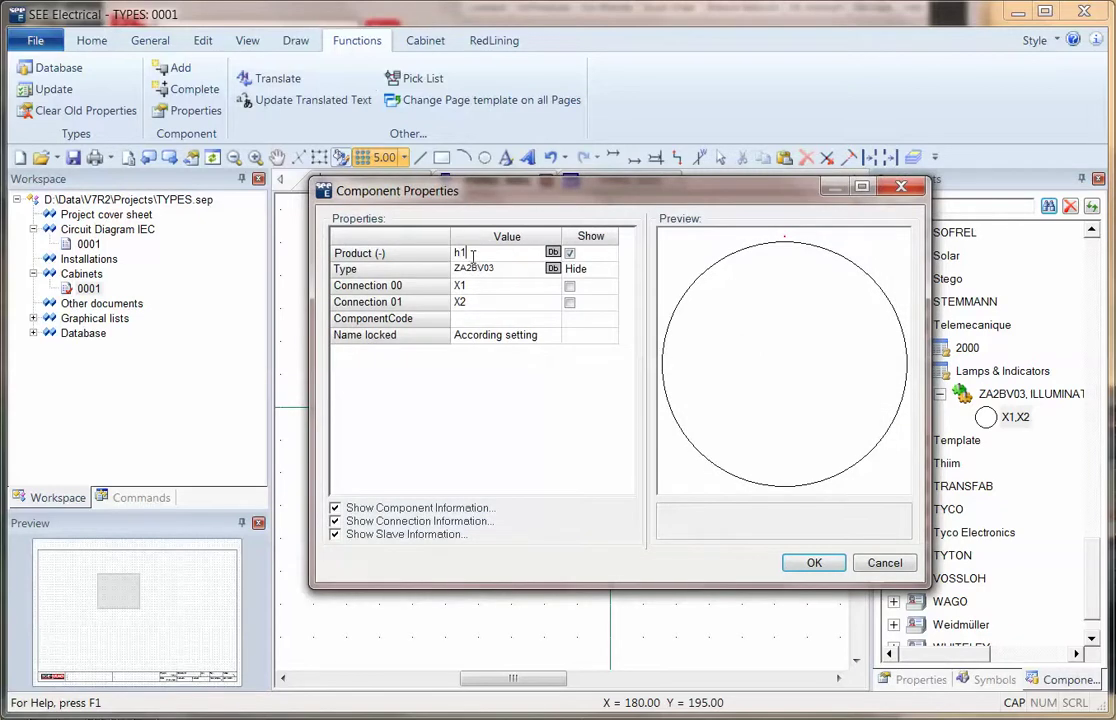
{"action": "left_click", "coordinate": [812, 562]}
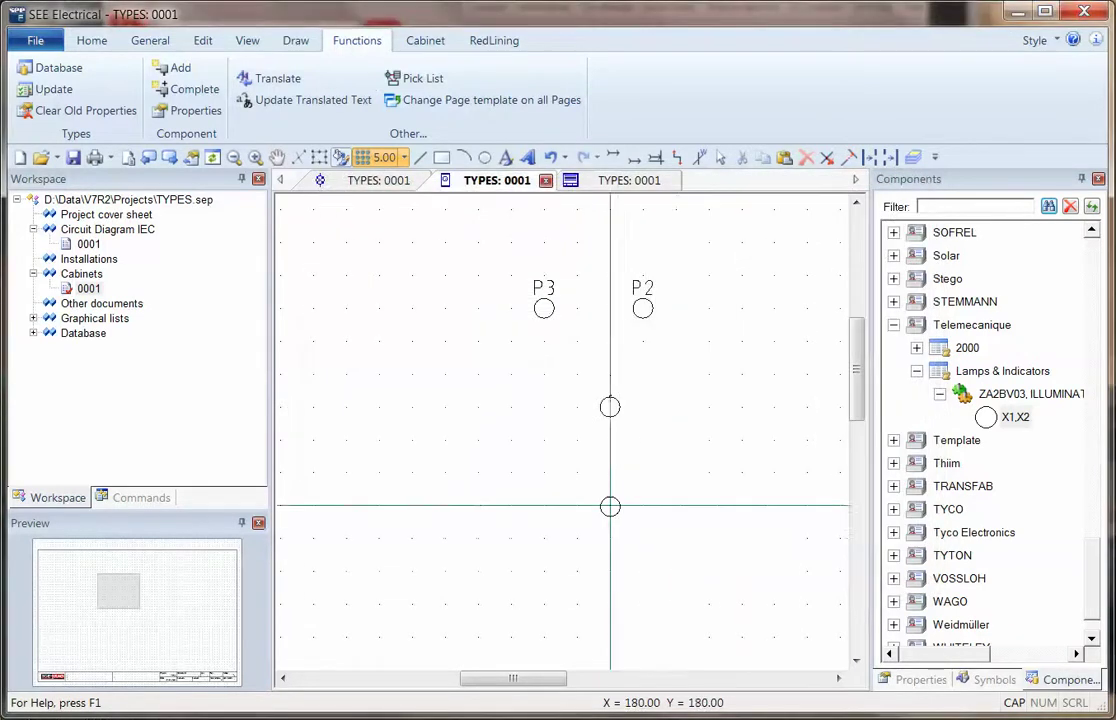